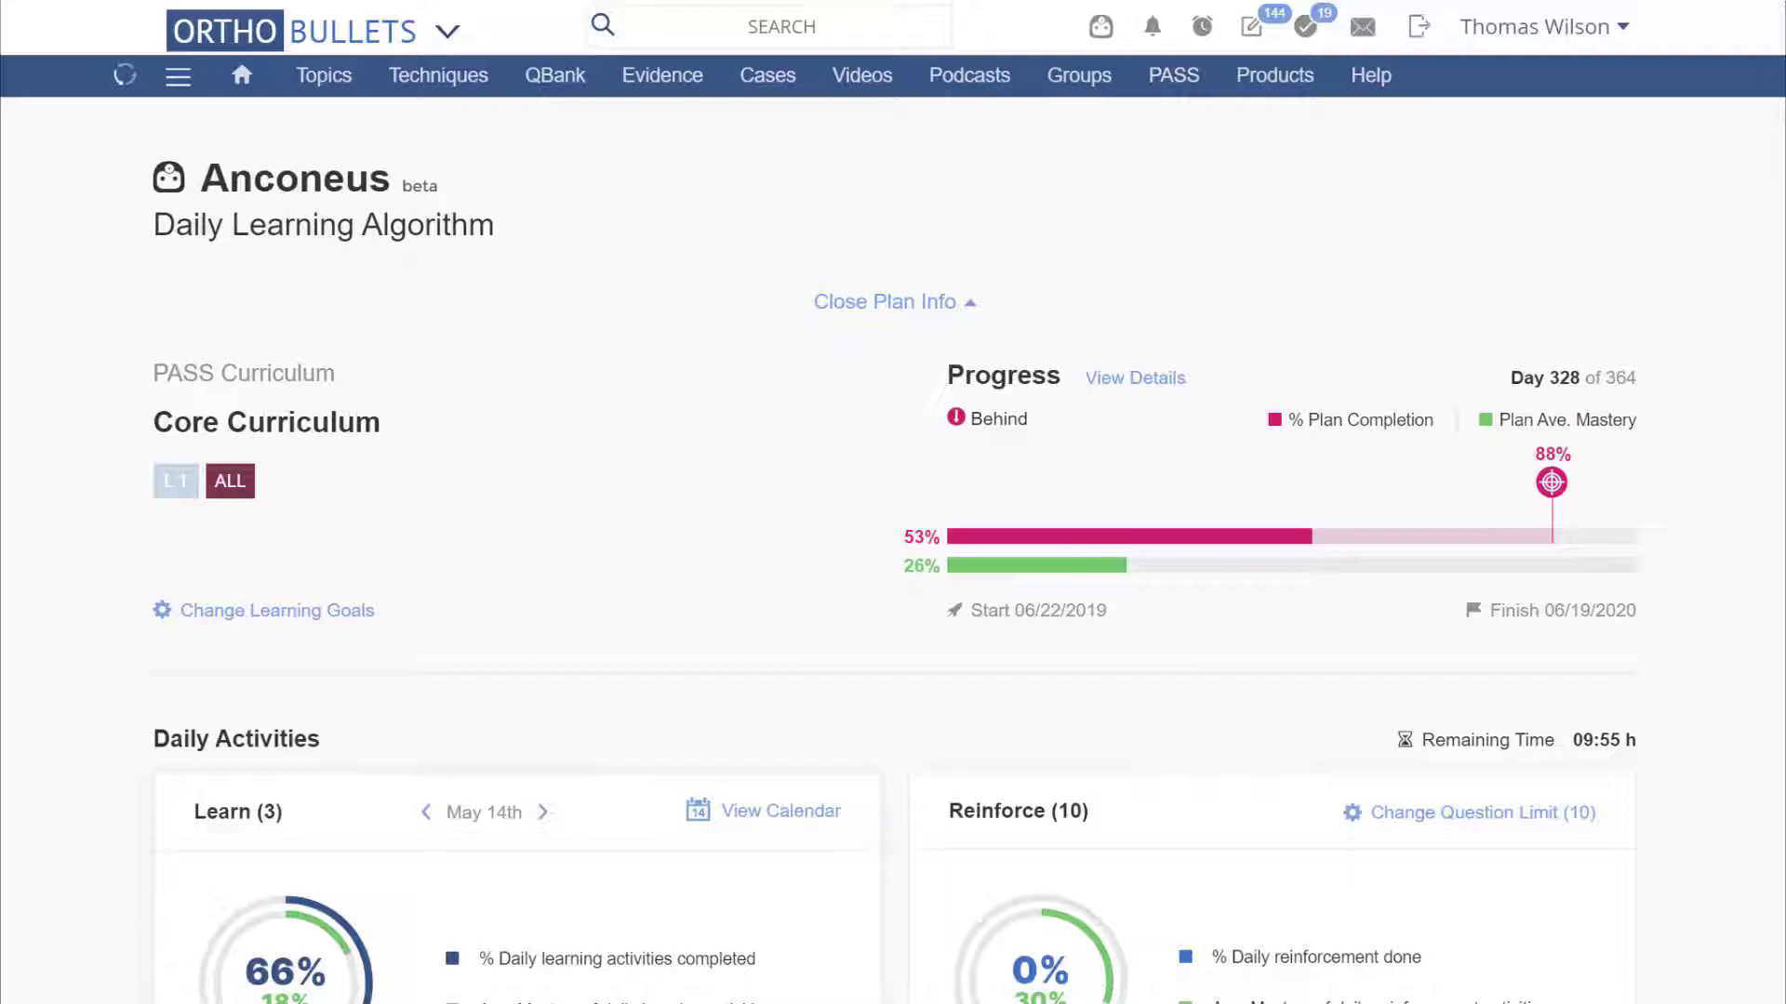
# - From Learning Goals, try other content sources, then reconfirm PASS Curriculum (2640 items) as the focus
pyautogui.click(1556, 34)
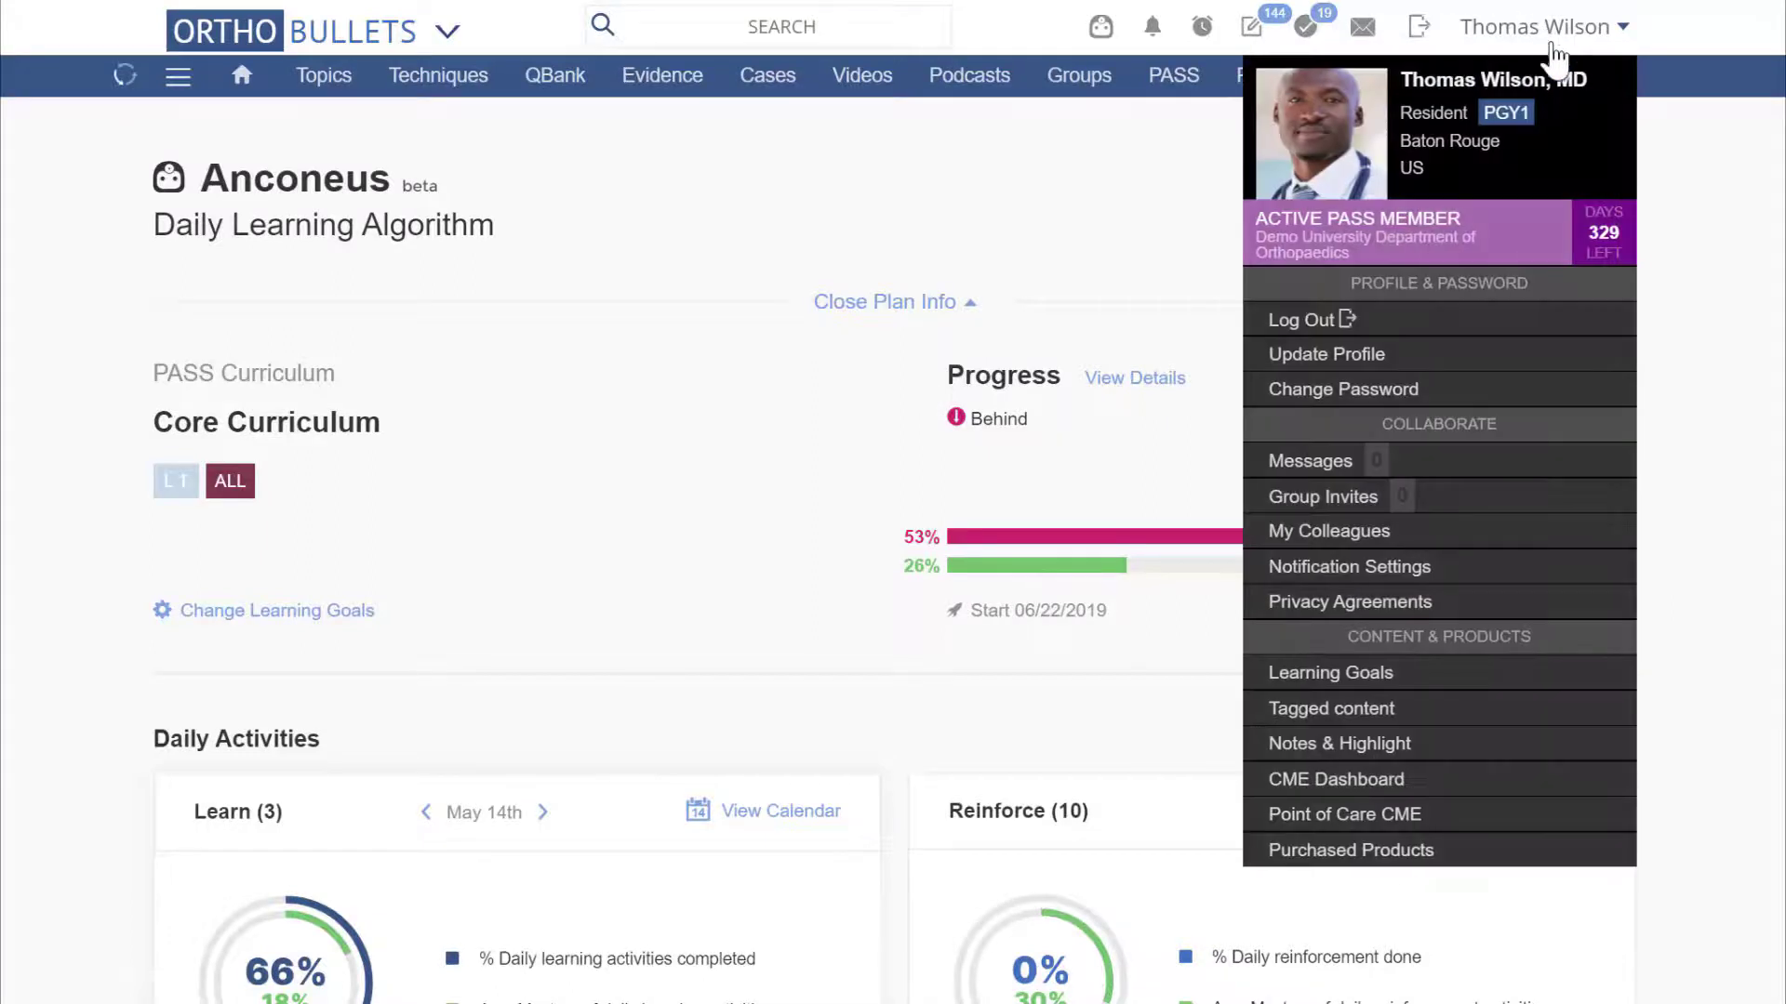
pyautogui.click(1330, 673)
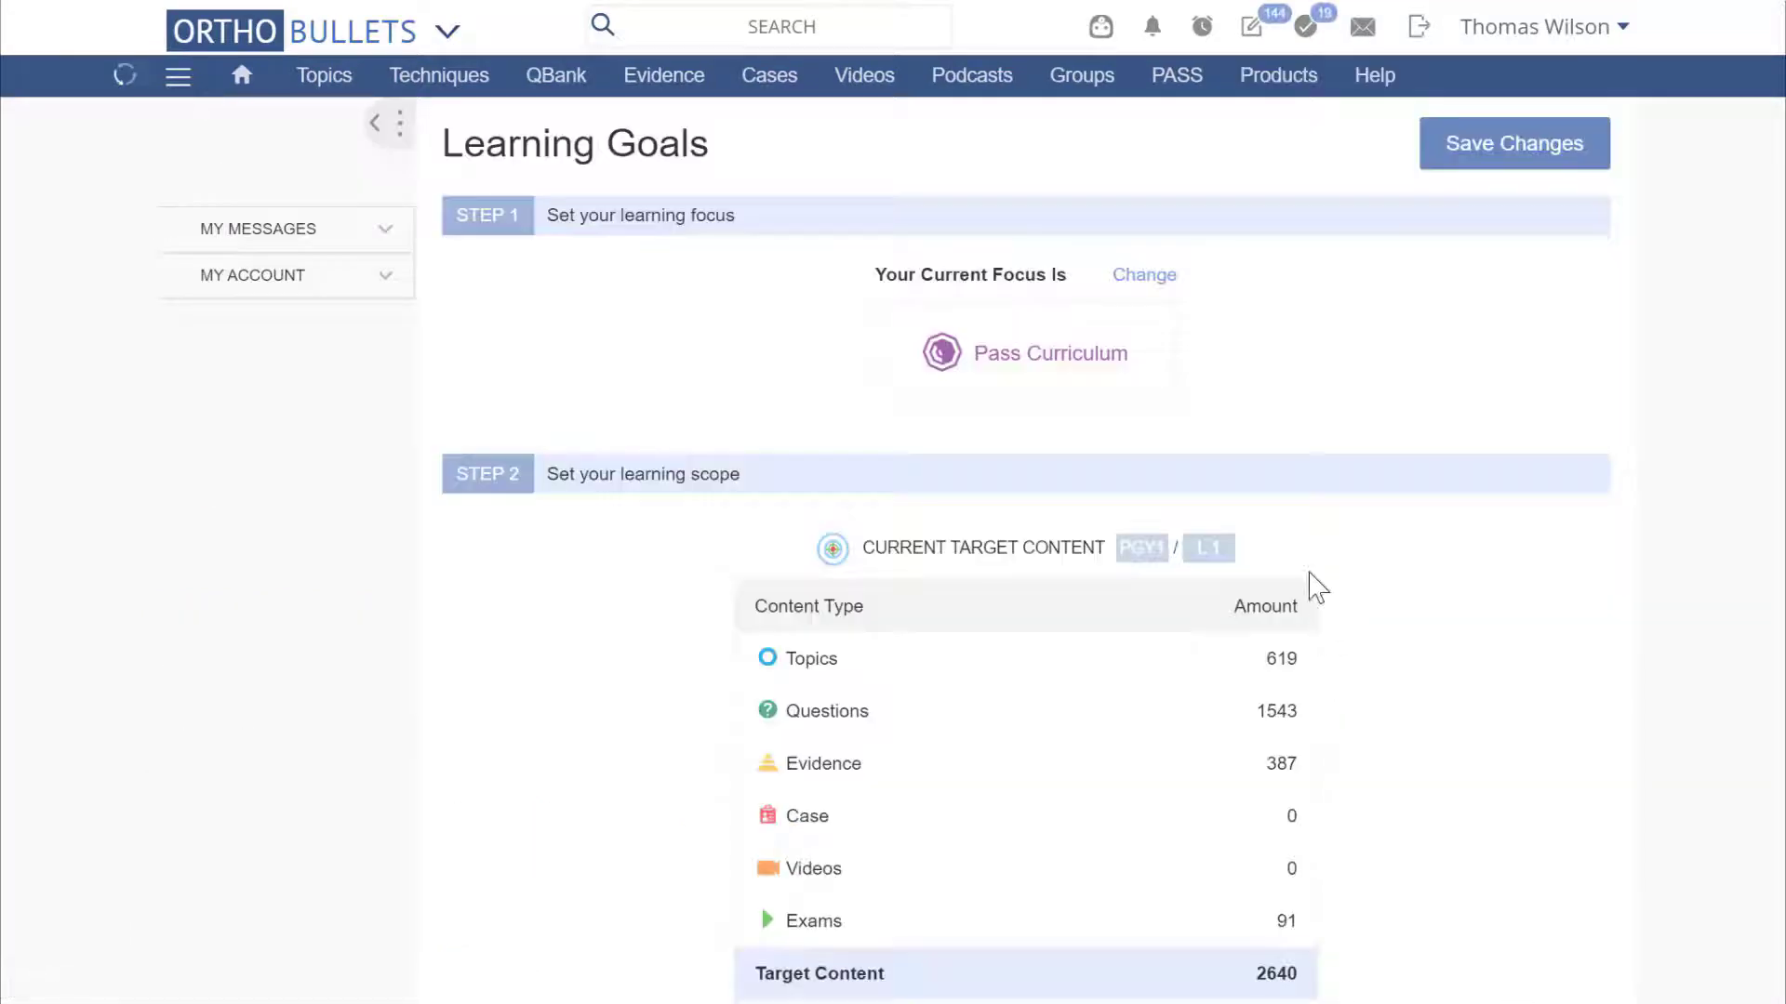
pyautogui.click(1144, 275)
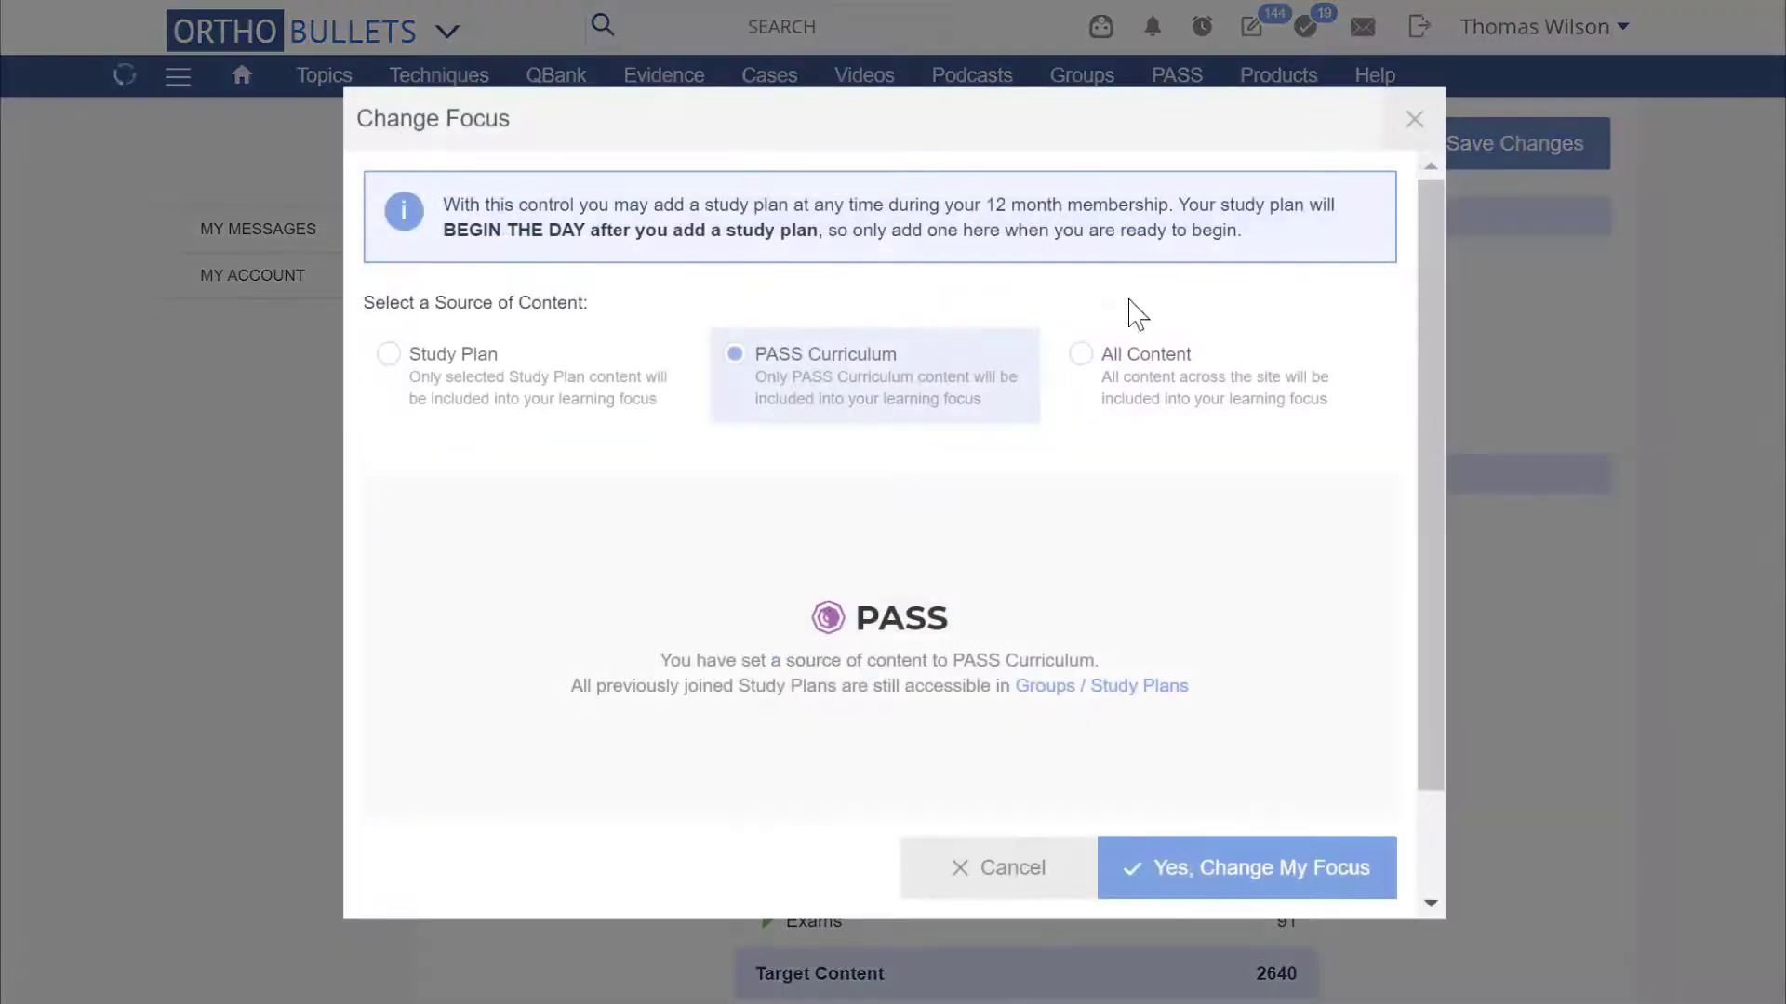
pyautogui.click(544, 376)
pyautogui.click(1125, 391)
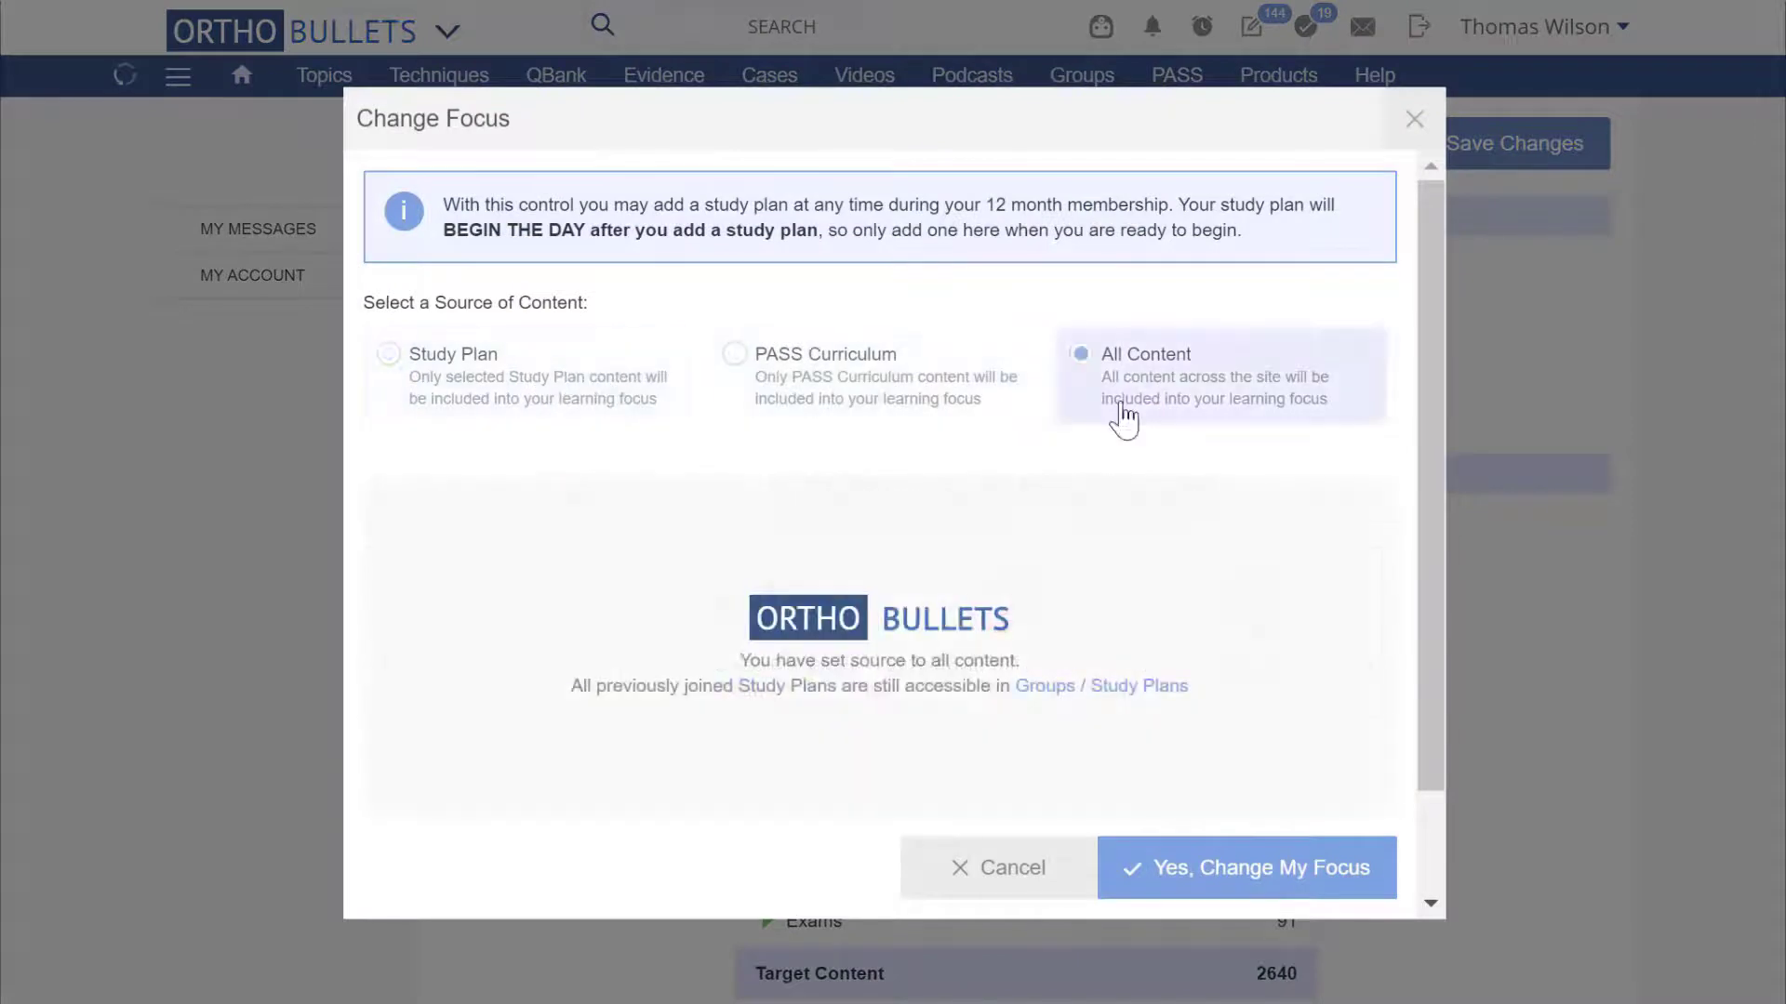
pyautogui.click(887, 385)
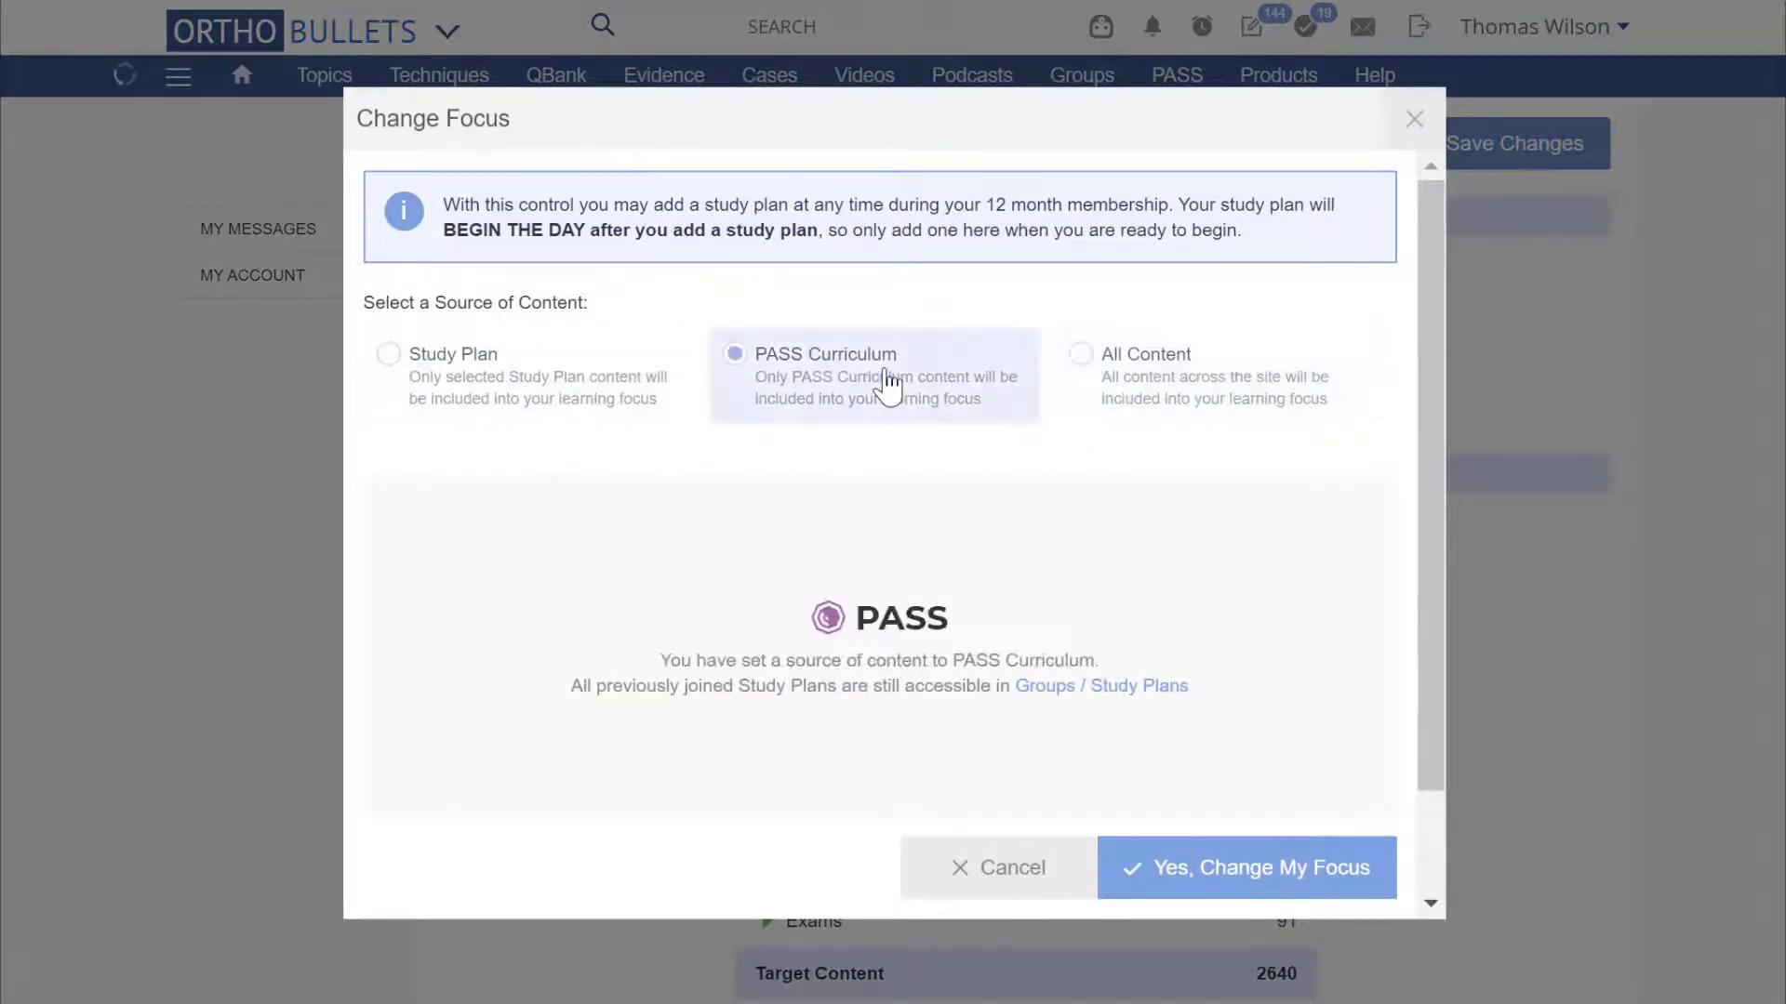
pyautogui.click(1184, 876)
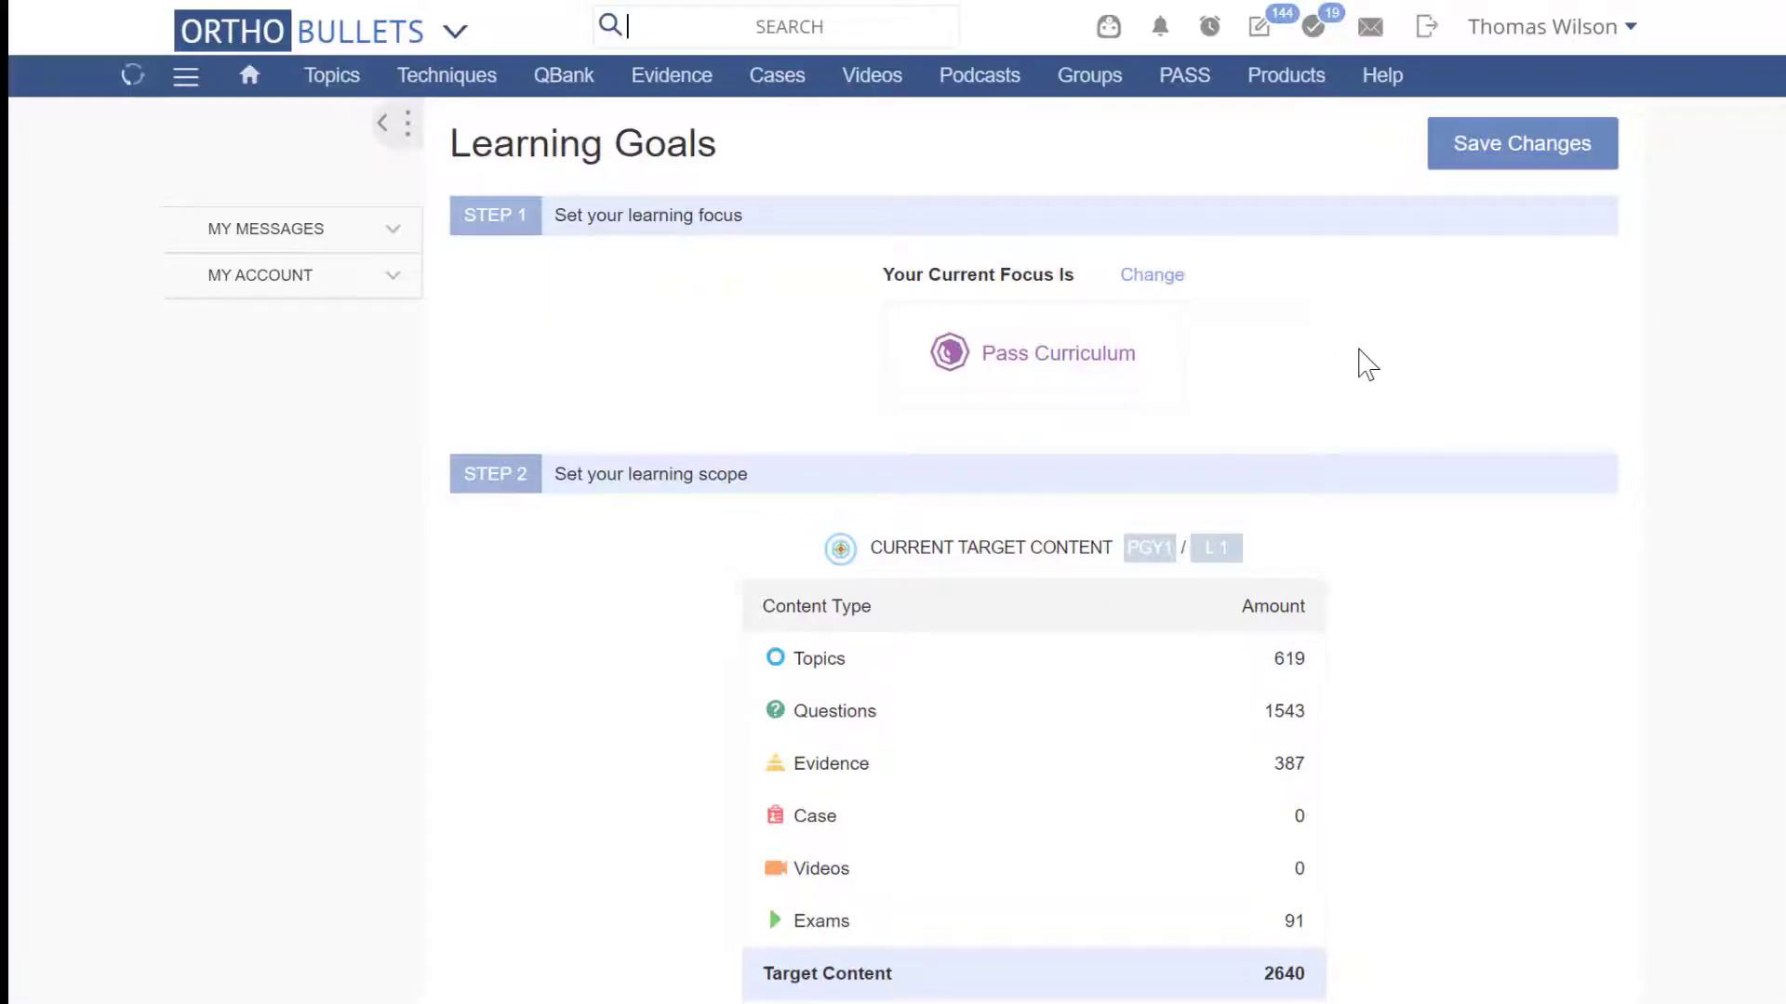
pyautogui.scroll(-3, 1367, 363)
pyautogui.scroll(-3, 1360, 365)
pyautogui.scroll(-1, 1340, 474)
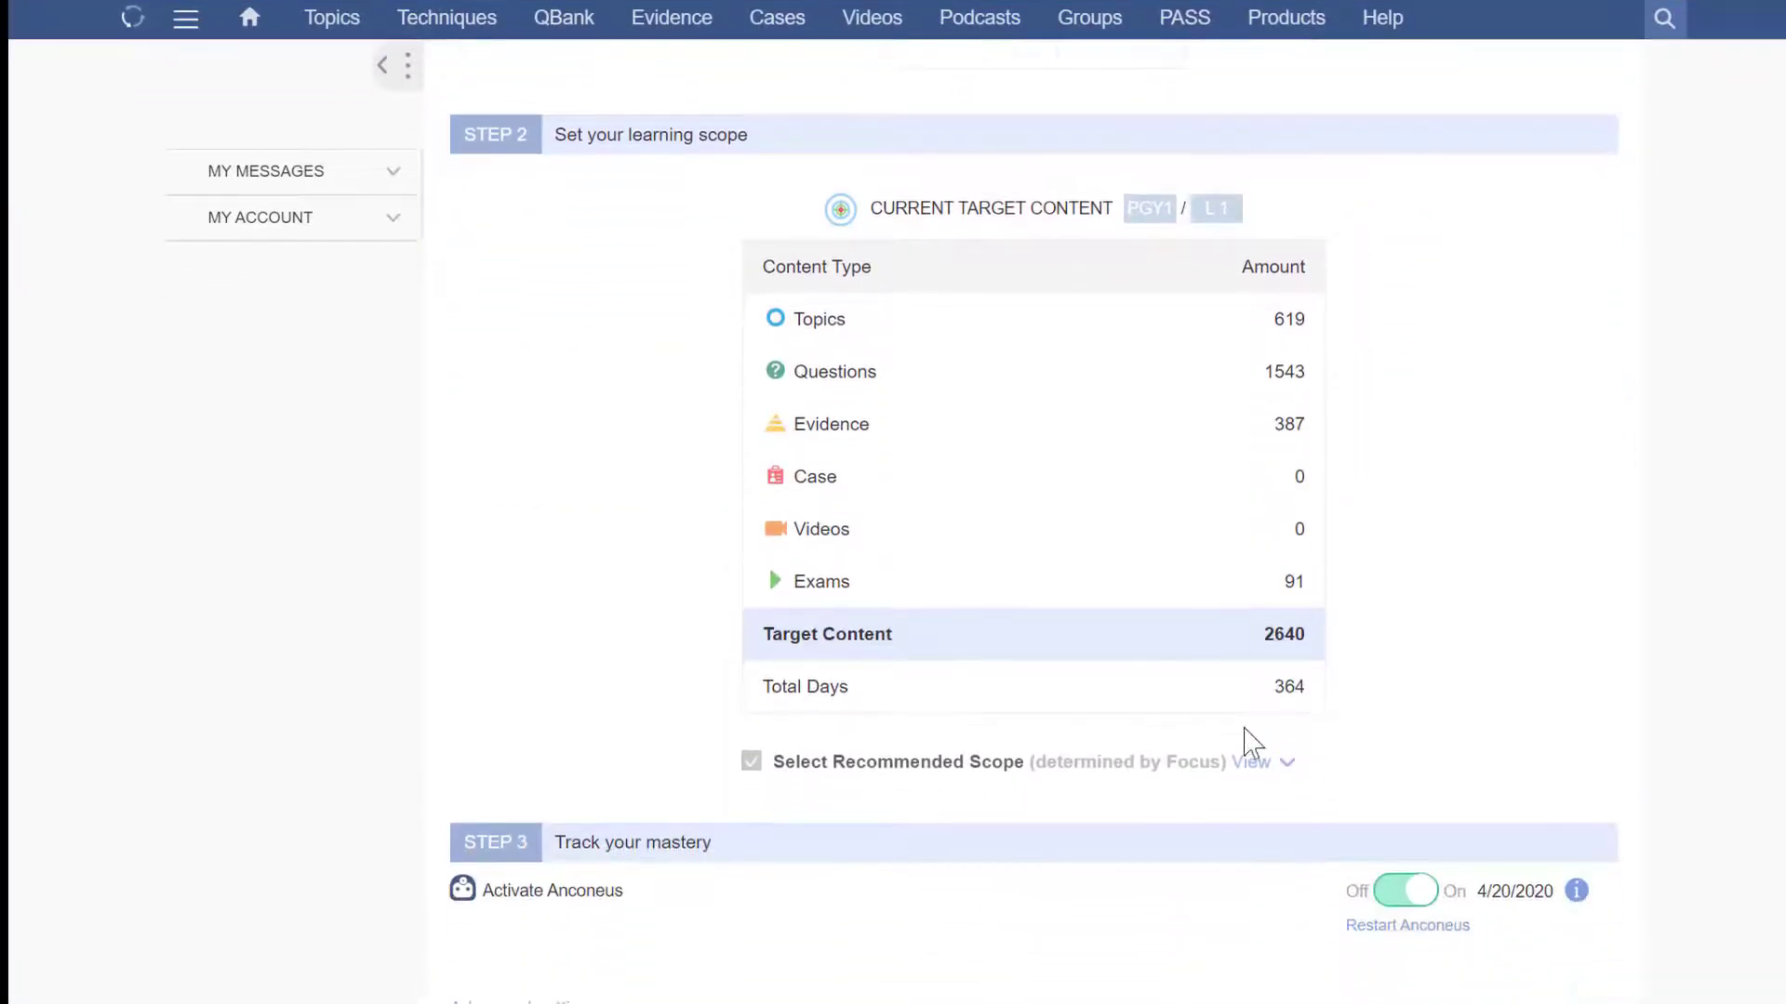
pyautogui.click(1260, 761)
pyautogui.scroll(-3, 1253, 766)
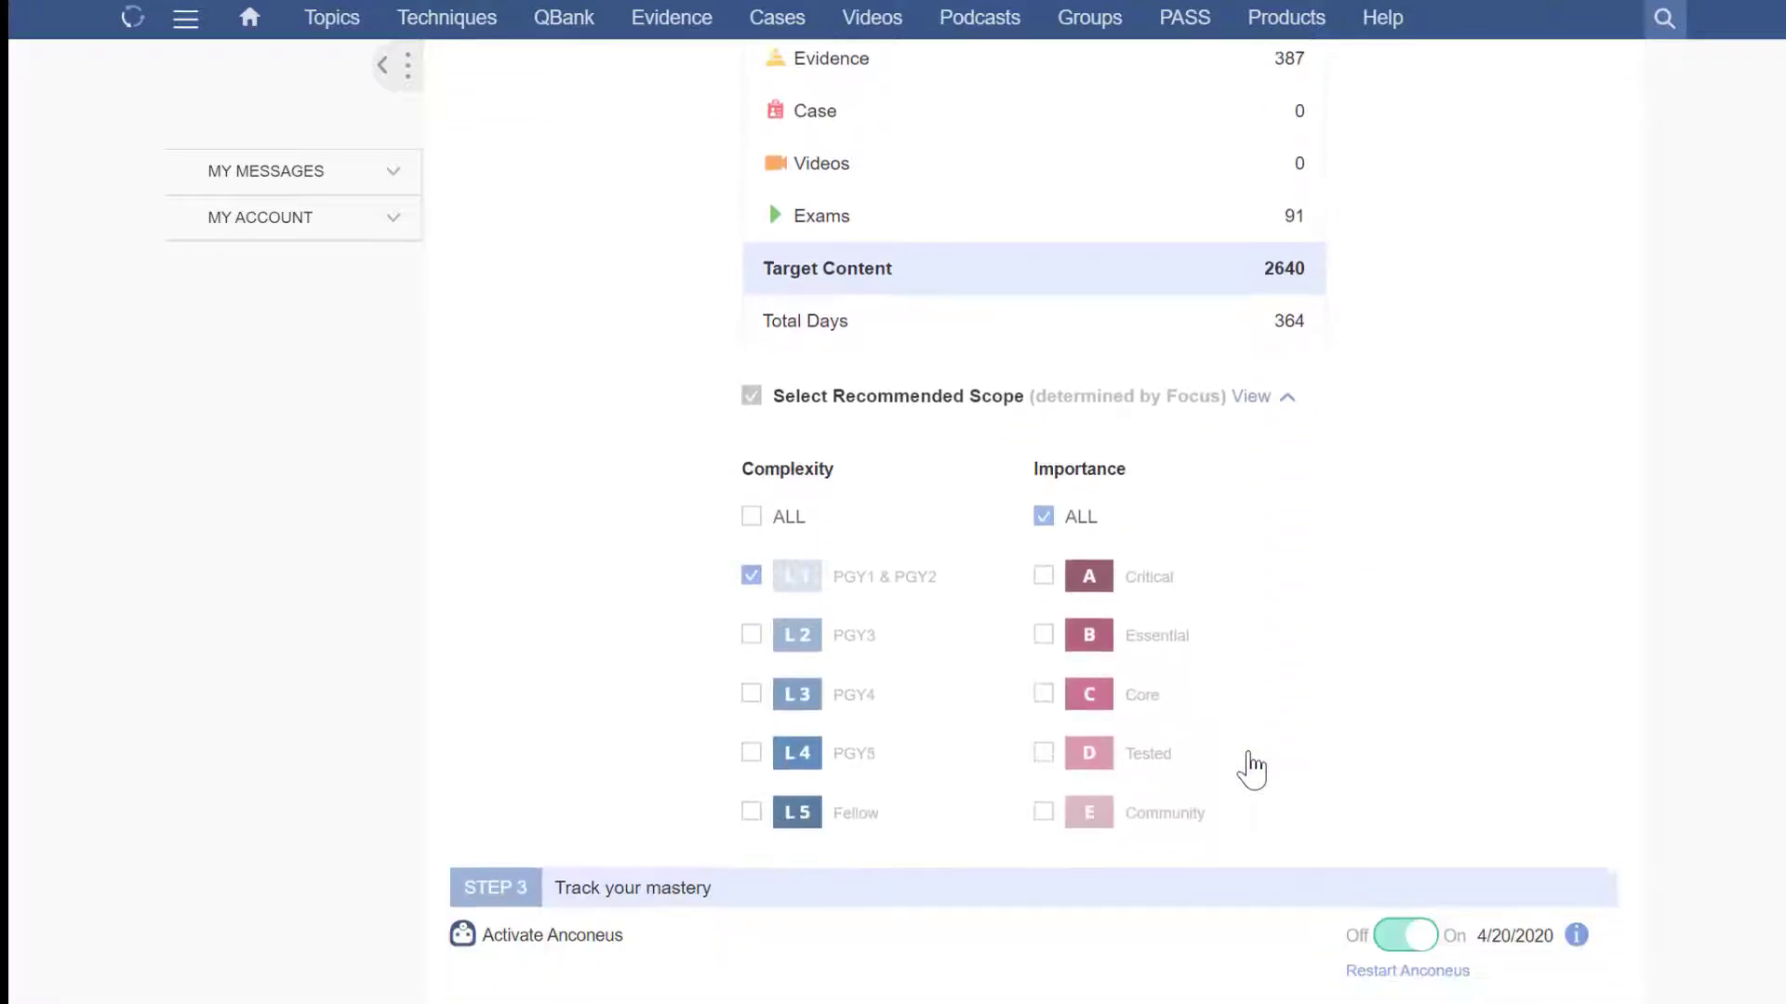
pyautogui.scroll(-1, 1254, 766)
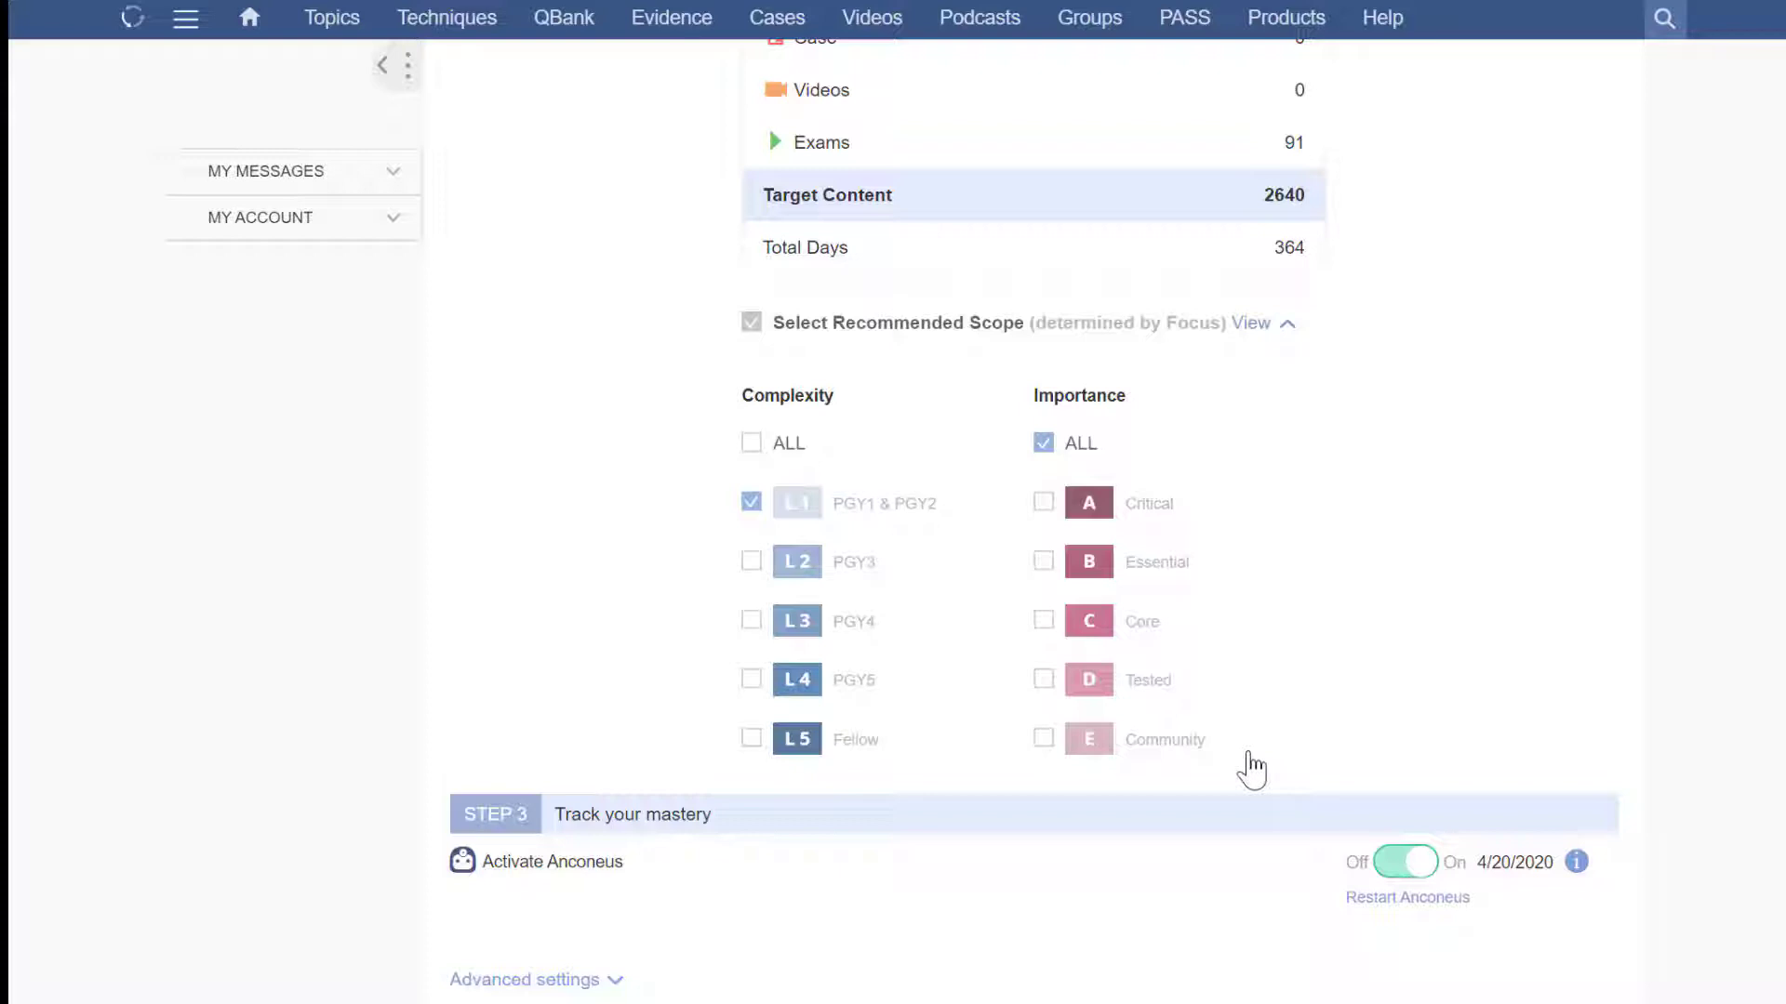
pyautogui.scroll(8, 1251, 765)
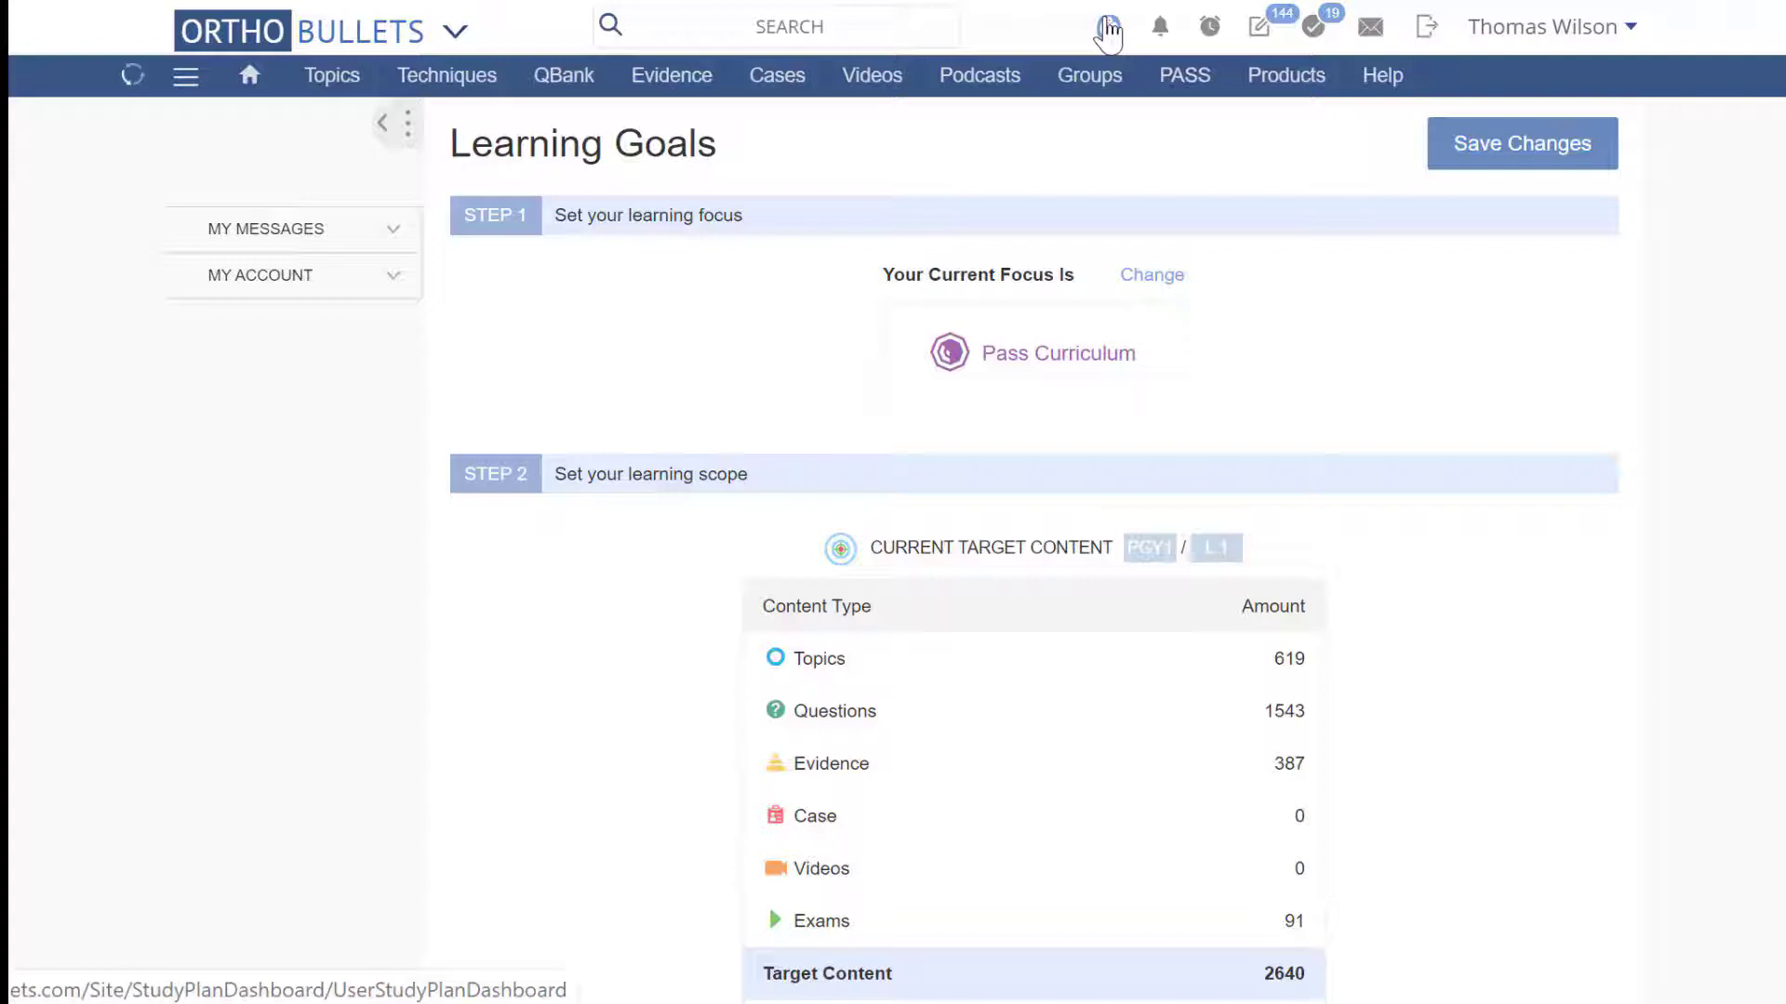
# - Go to the Anconeus daily dashboard to see 3 Learn and 10 Reinforce items due
pyautogui.click(1107, 31)
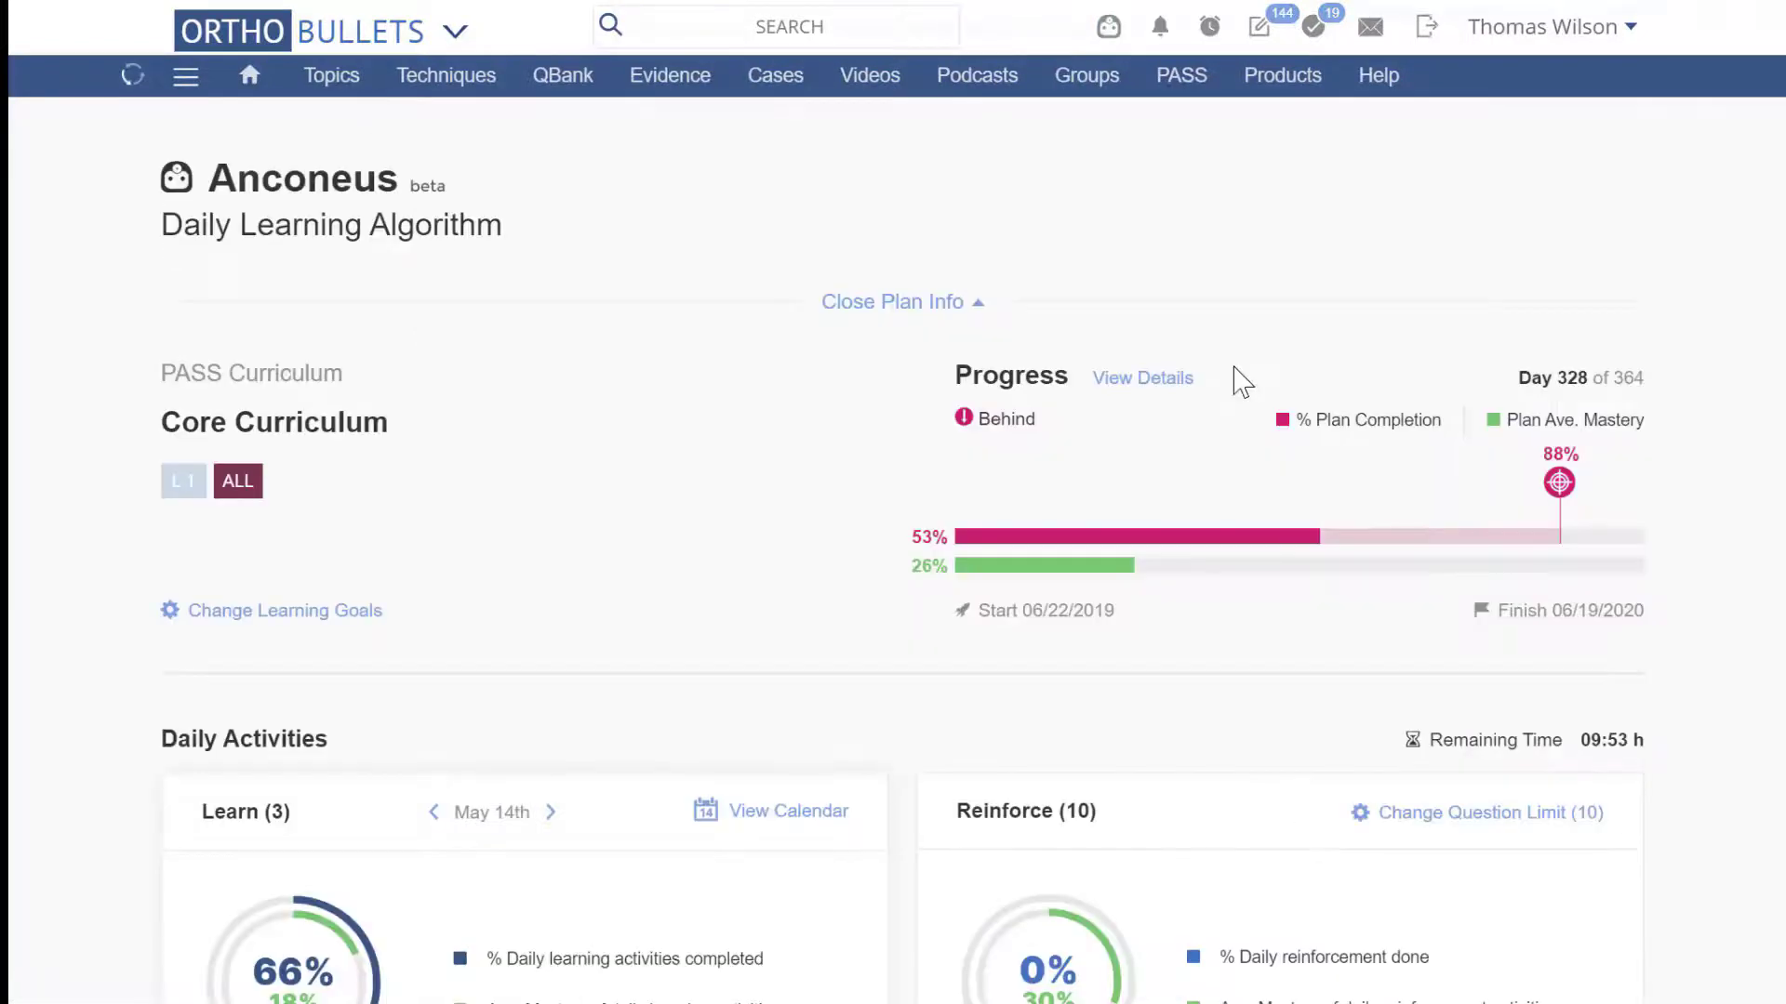
pyautogui.scroll(-3, 1254, 333)
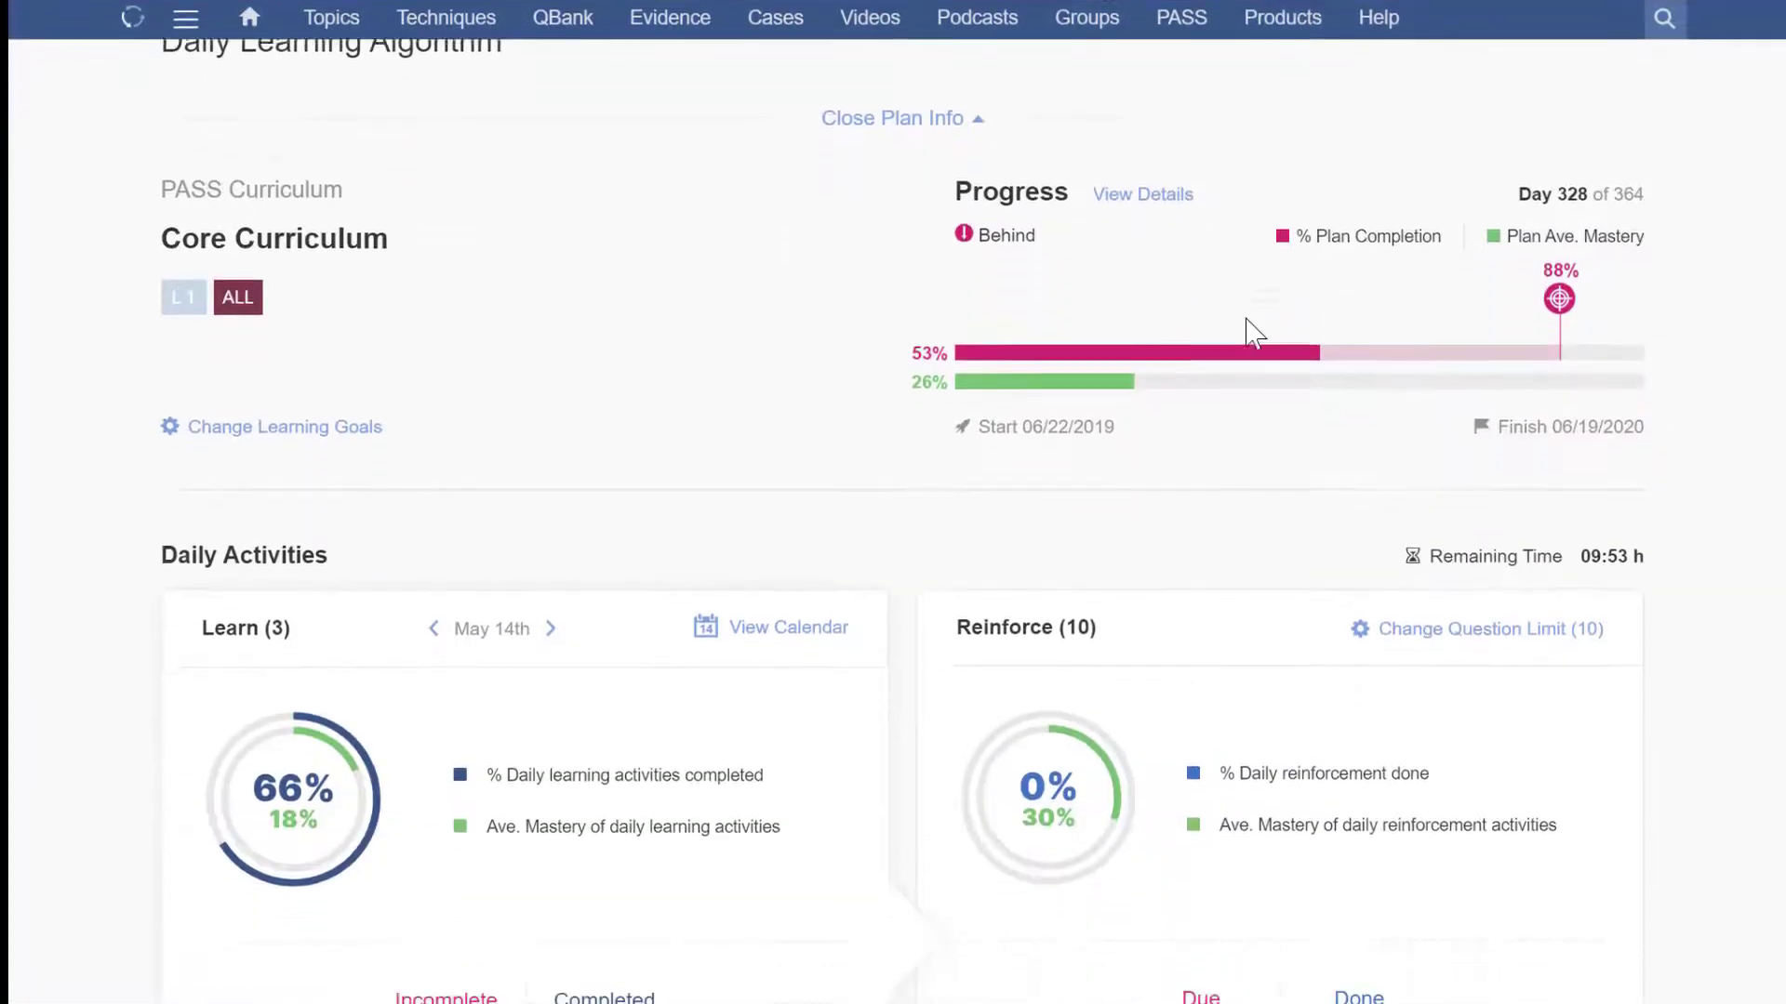
pyautogui.scroll(-3, 1254, 333)
pyautogui.scroll(-1, 1253, 333)
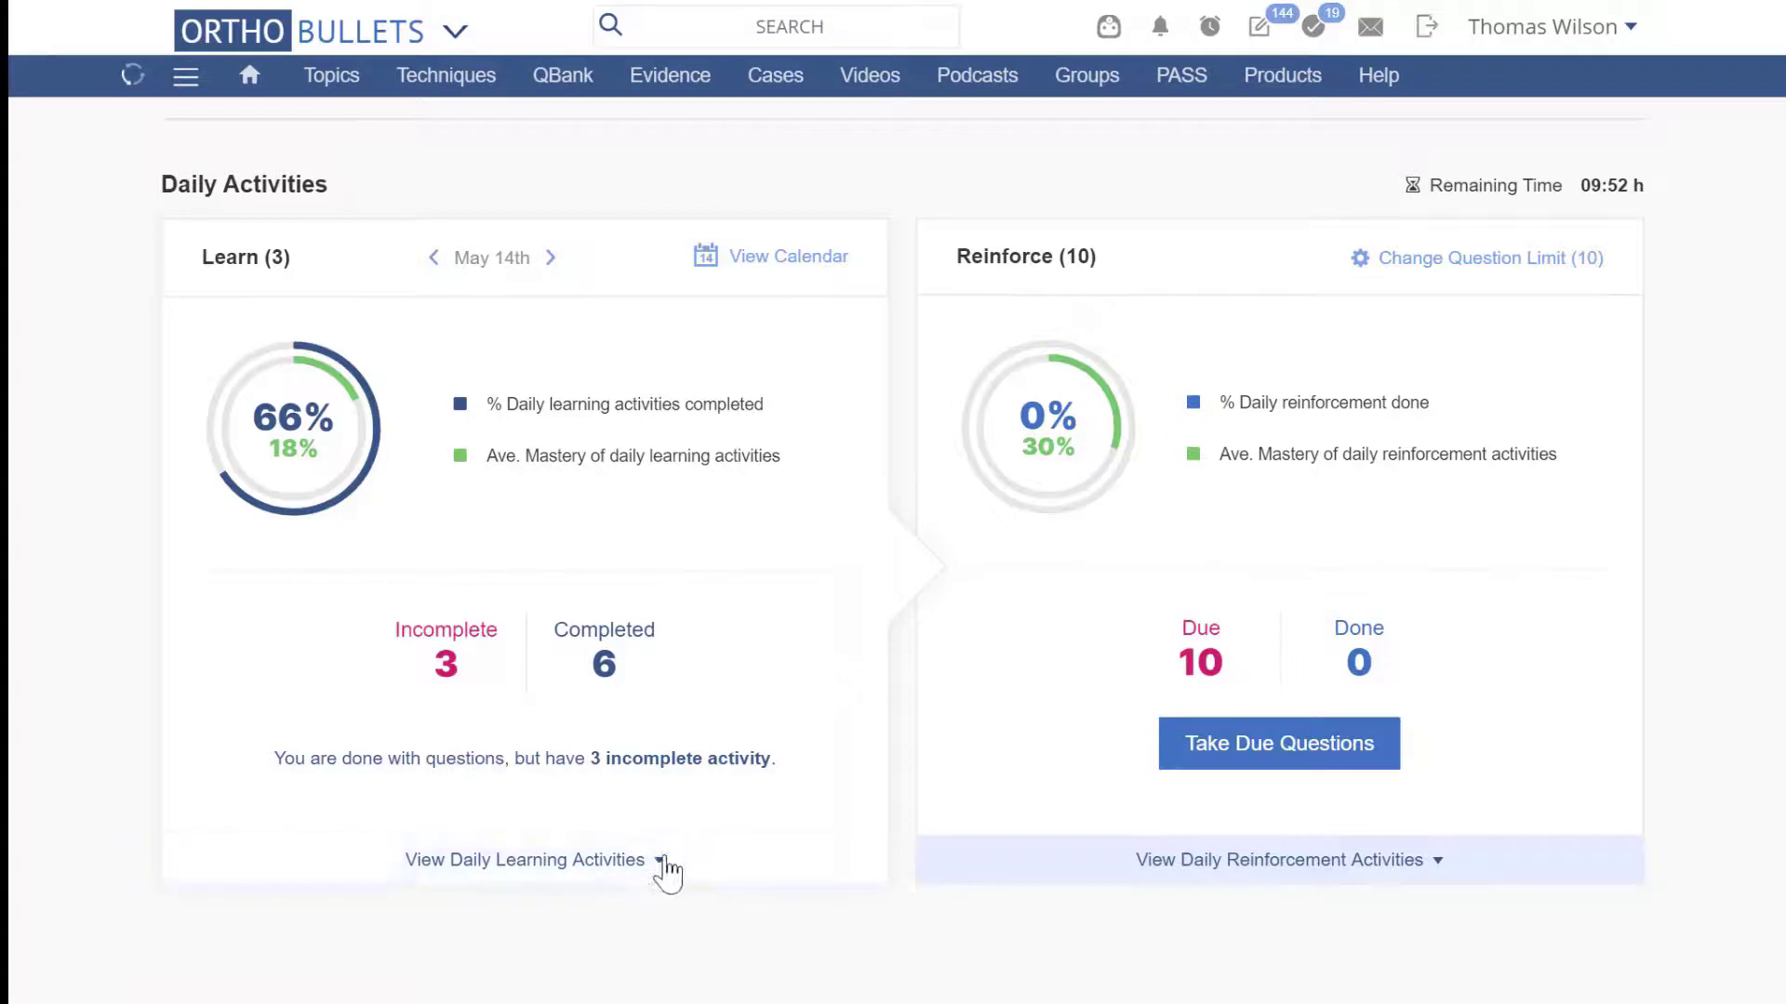
pyautogui.click(667, 863)
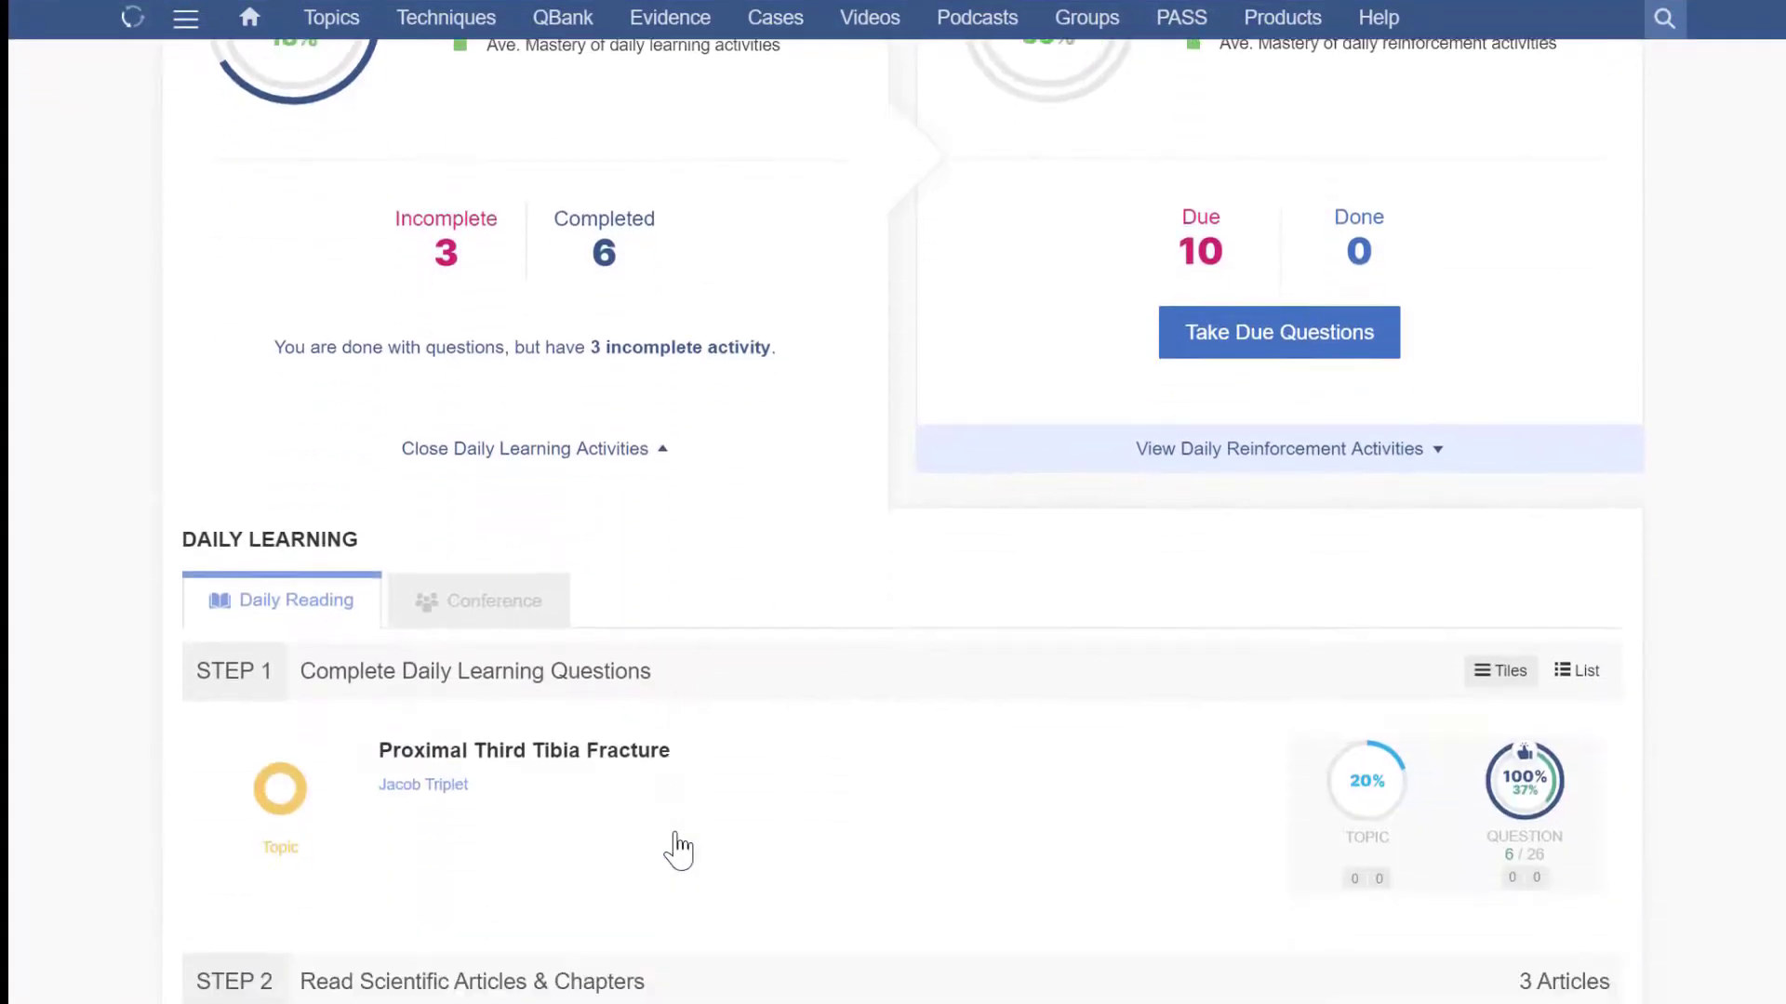
pyautogui.scroll(-4, 680, 847)
pyautogui.scroll(-4, 683, 824)
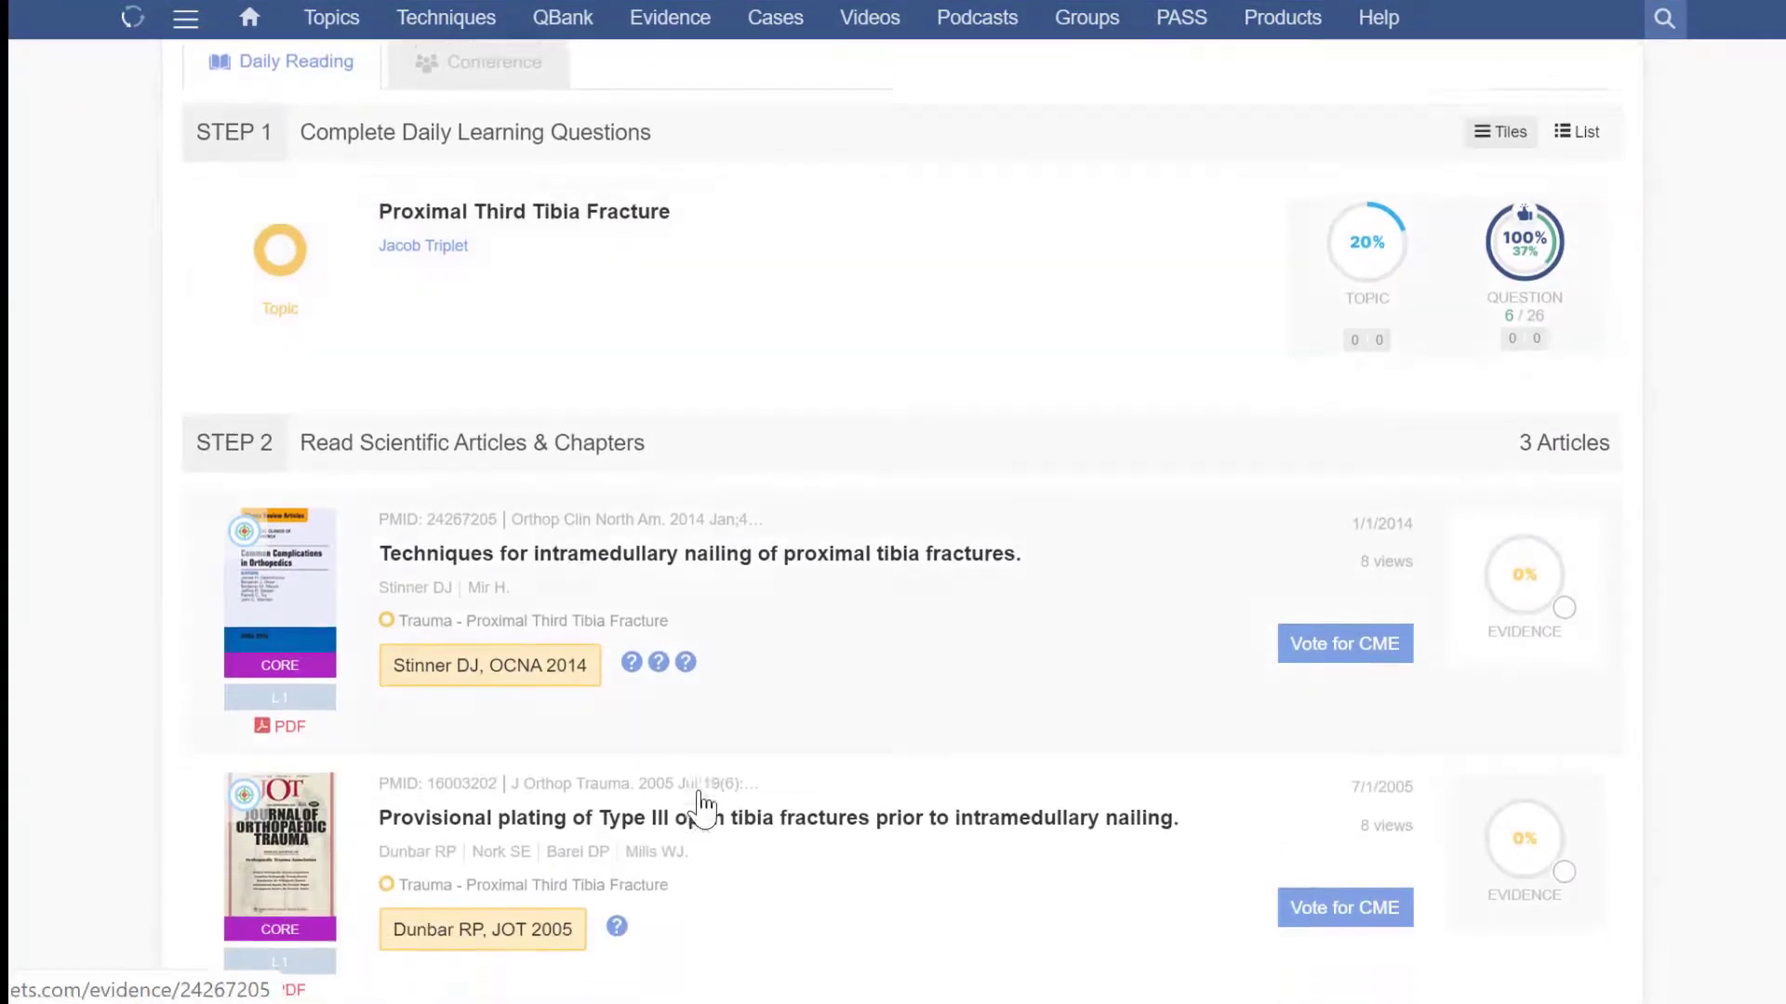
pyautogui.scroll(-2, 701, 806)
pyautogui.scroll(-2, 701, 806)
pyautogui.scroll(-2, 701, 807)
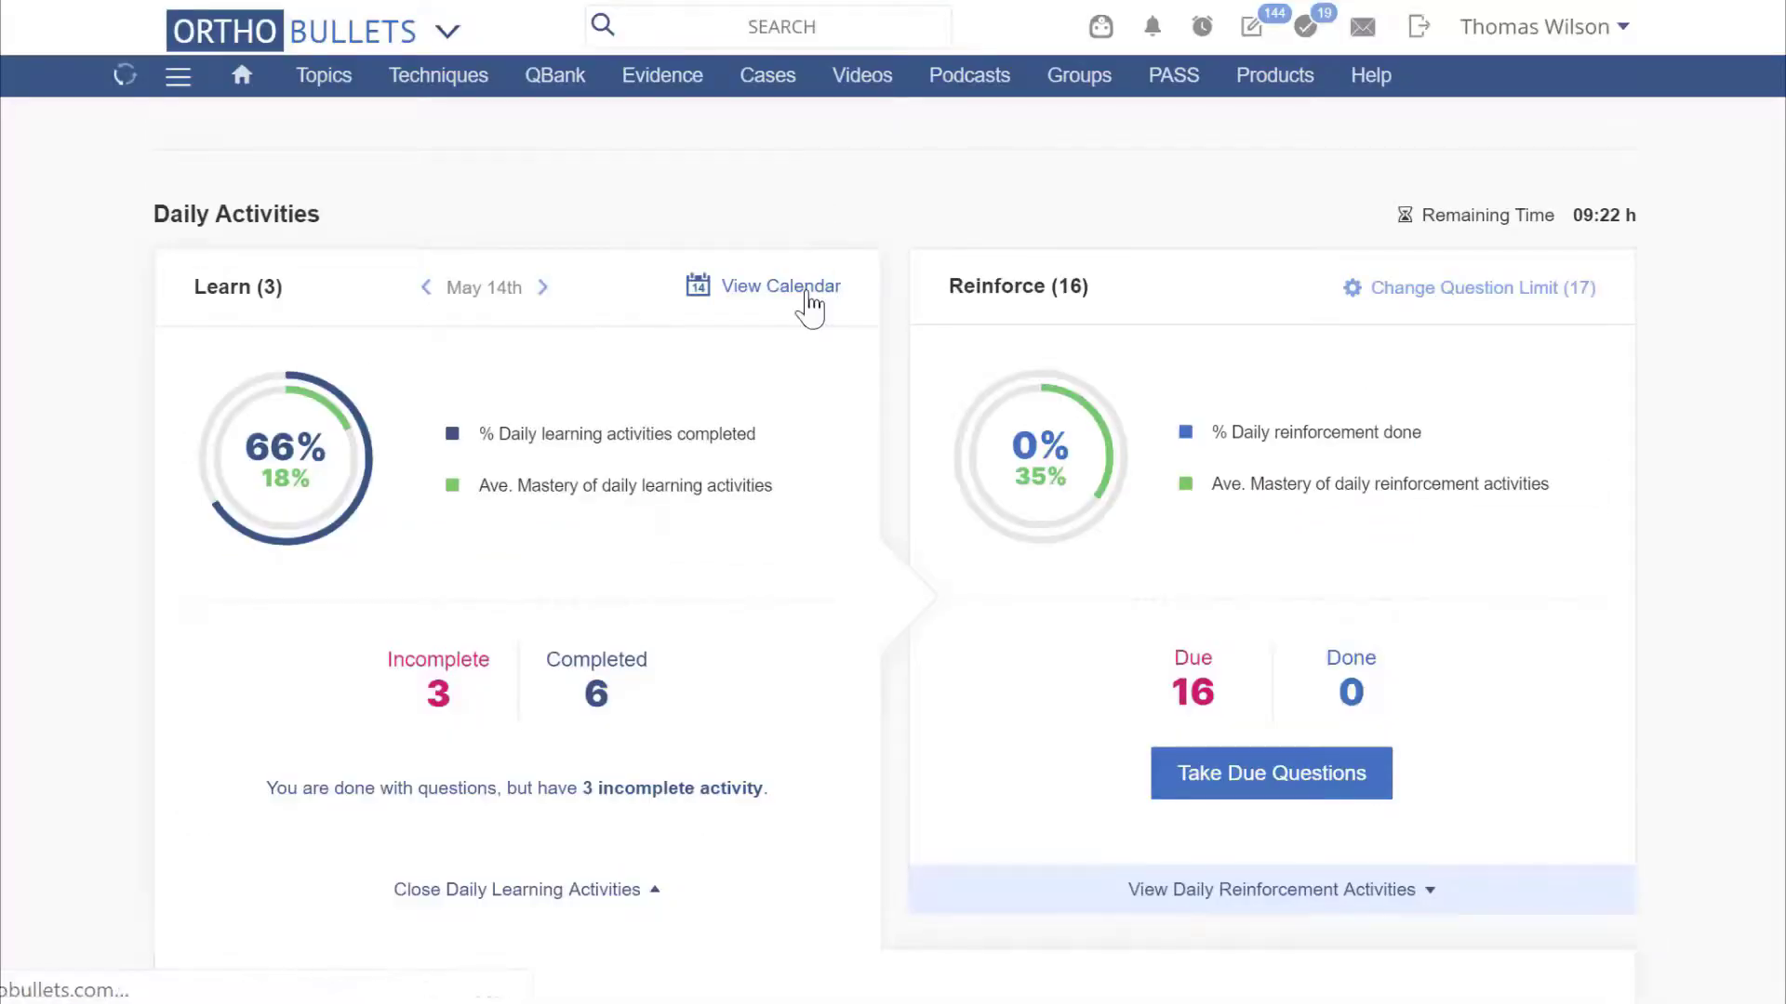
pyautogui.click(809, 303)
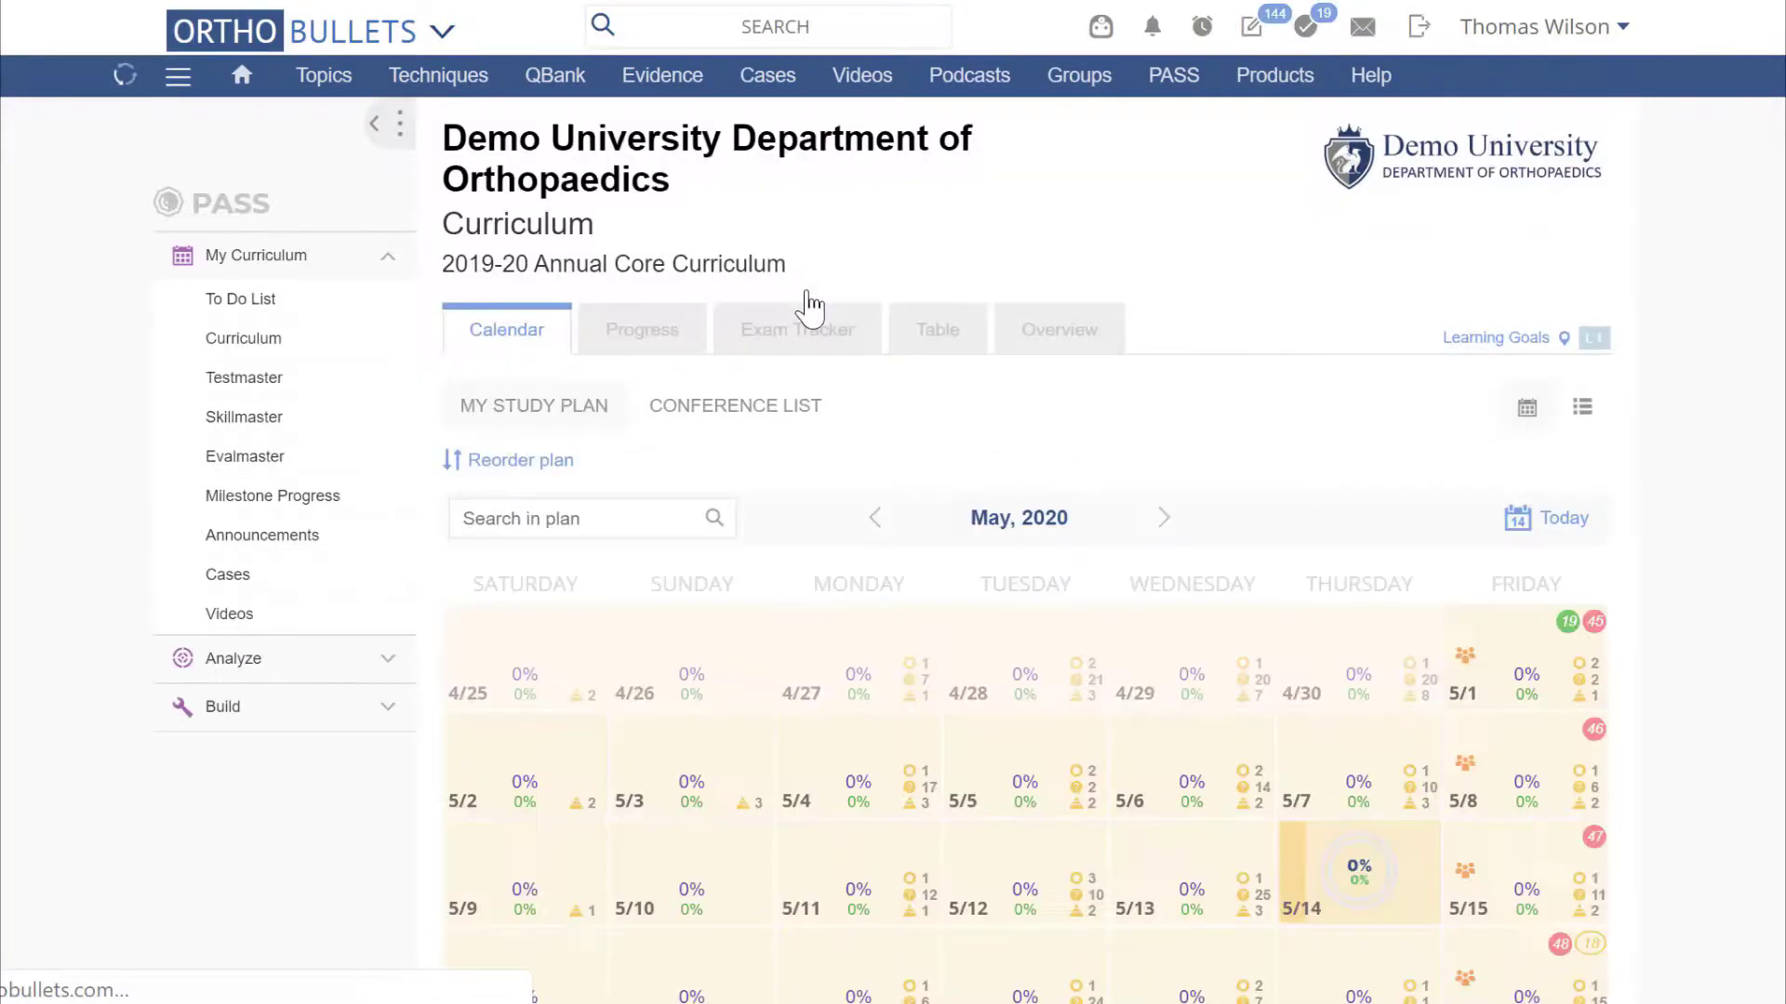
pyautogui.scroll(-3, 809, 303)
pyautogui.scroll(-5, 810, 303)
pyautogui.scroll(-5, 809, 302)
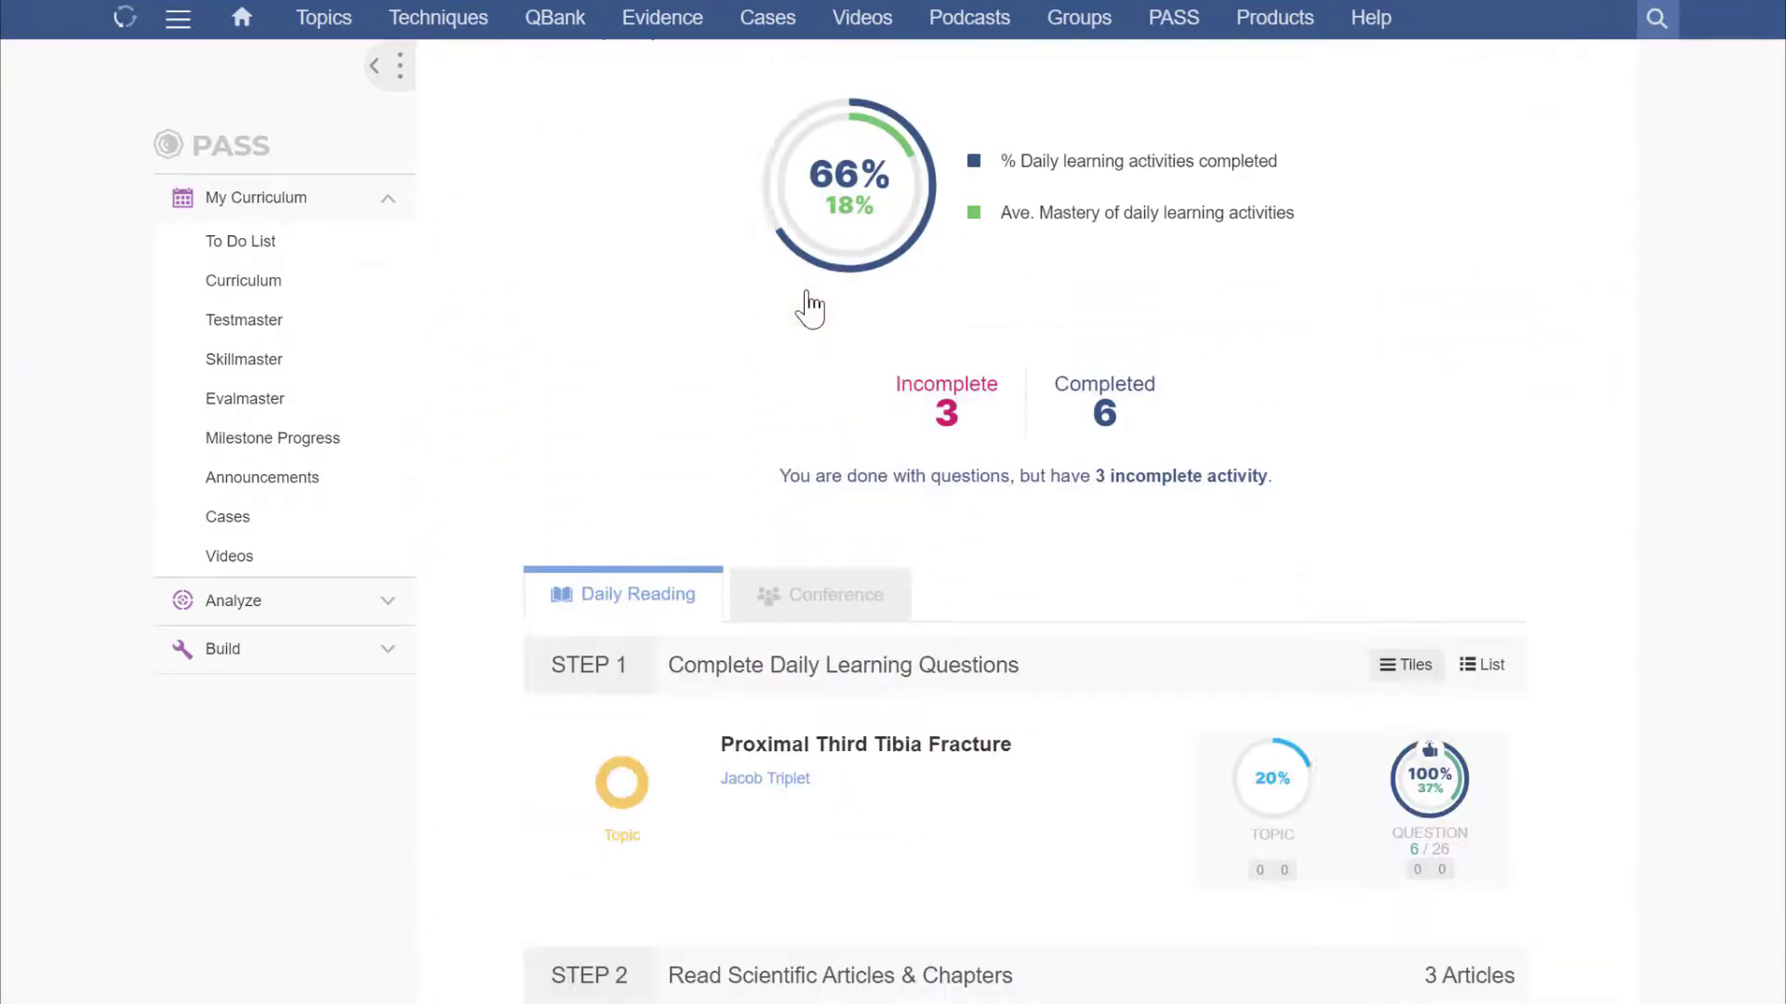
pyautogui.scroll(-4, 809, 303)
pyautogui.scroll(-4, 810, 303)
pyautogui.scroll(-2, 810, 302)
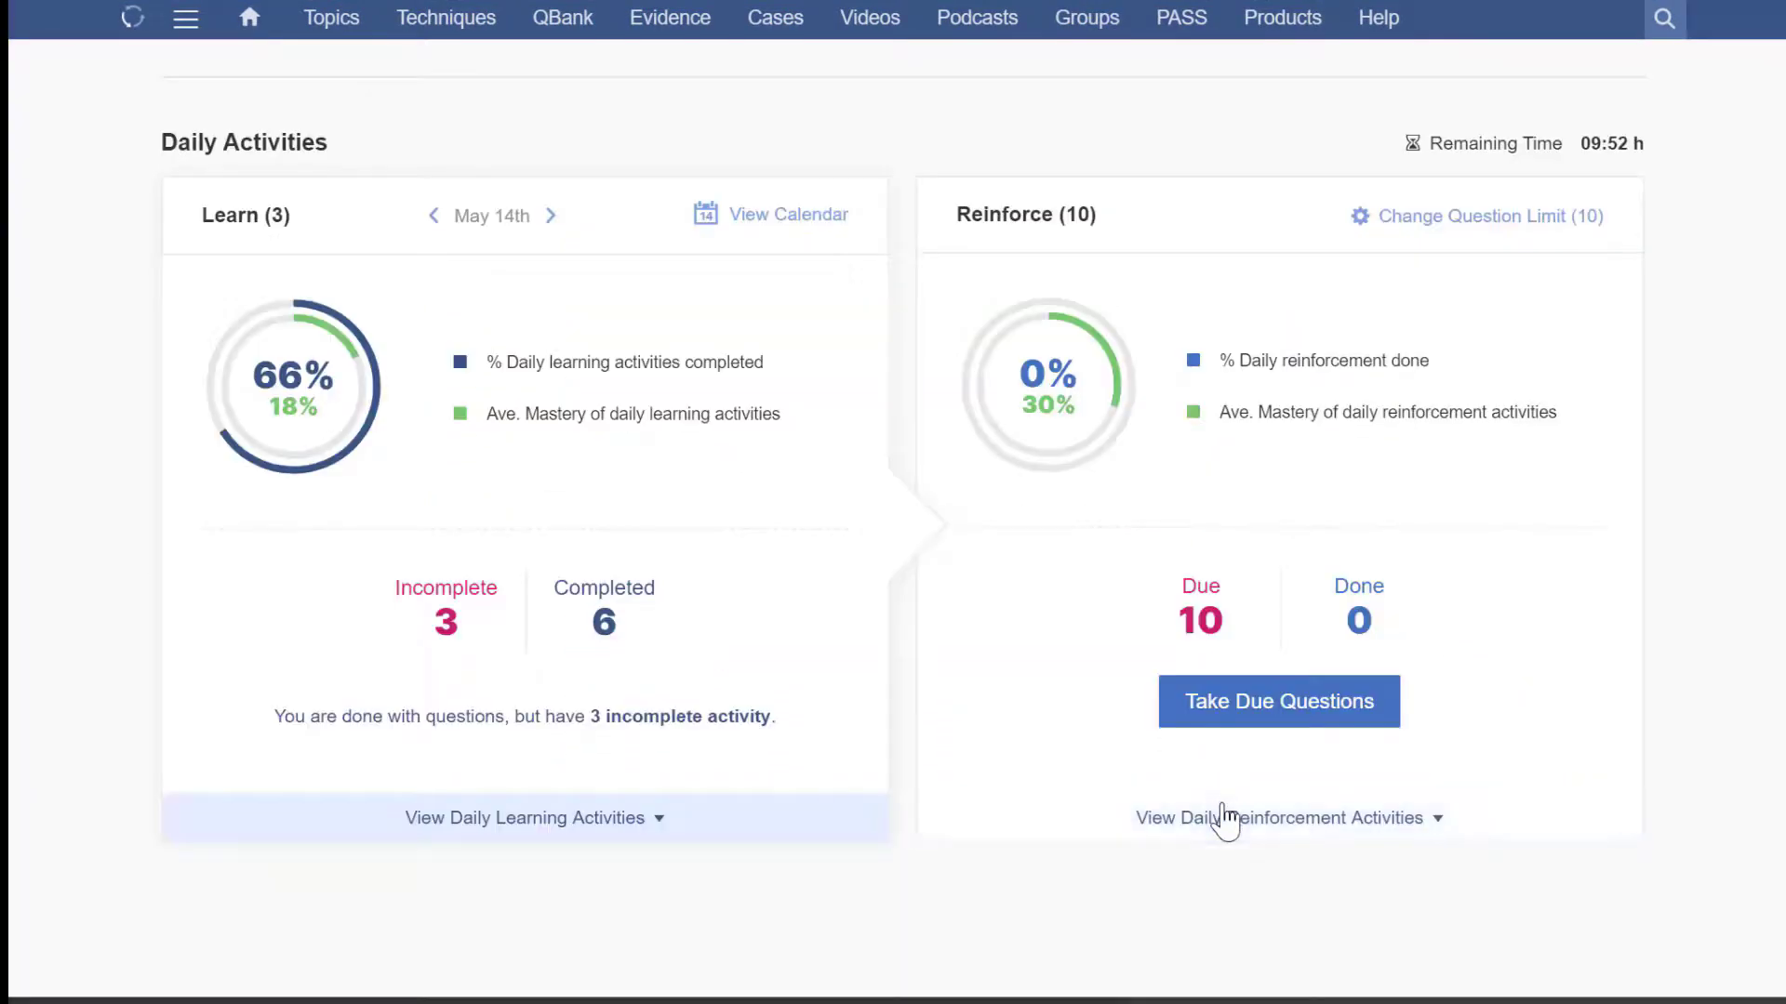
# - Expand the Daily Reinforcement list to review the ten due questions
pyautogui.click(1225, 820)
pyautogui.scroll(-3, 1235, 781)
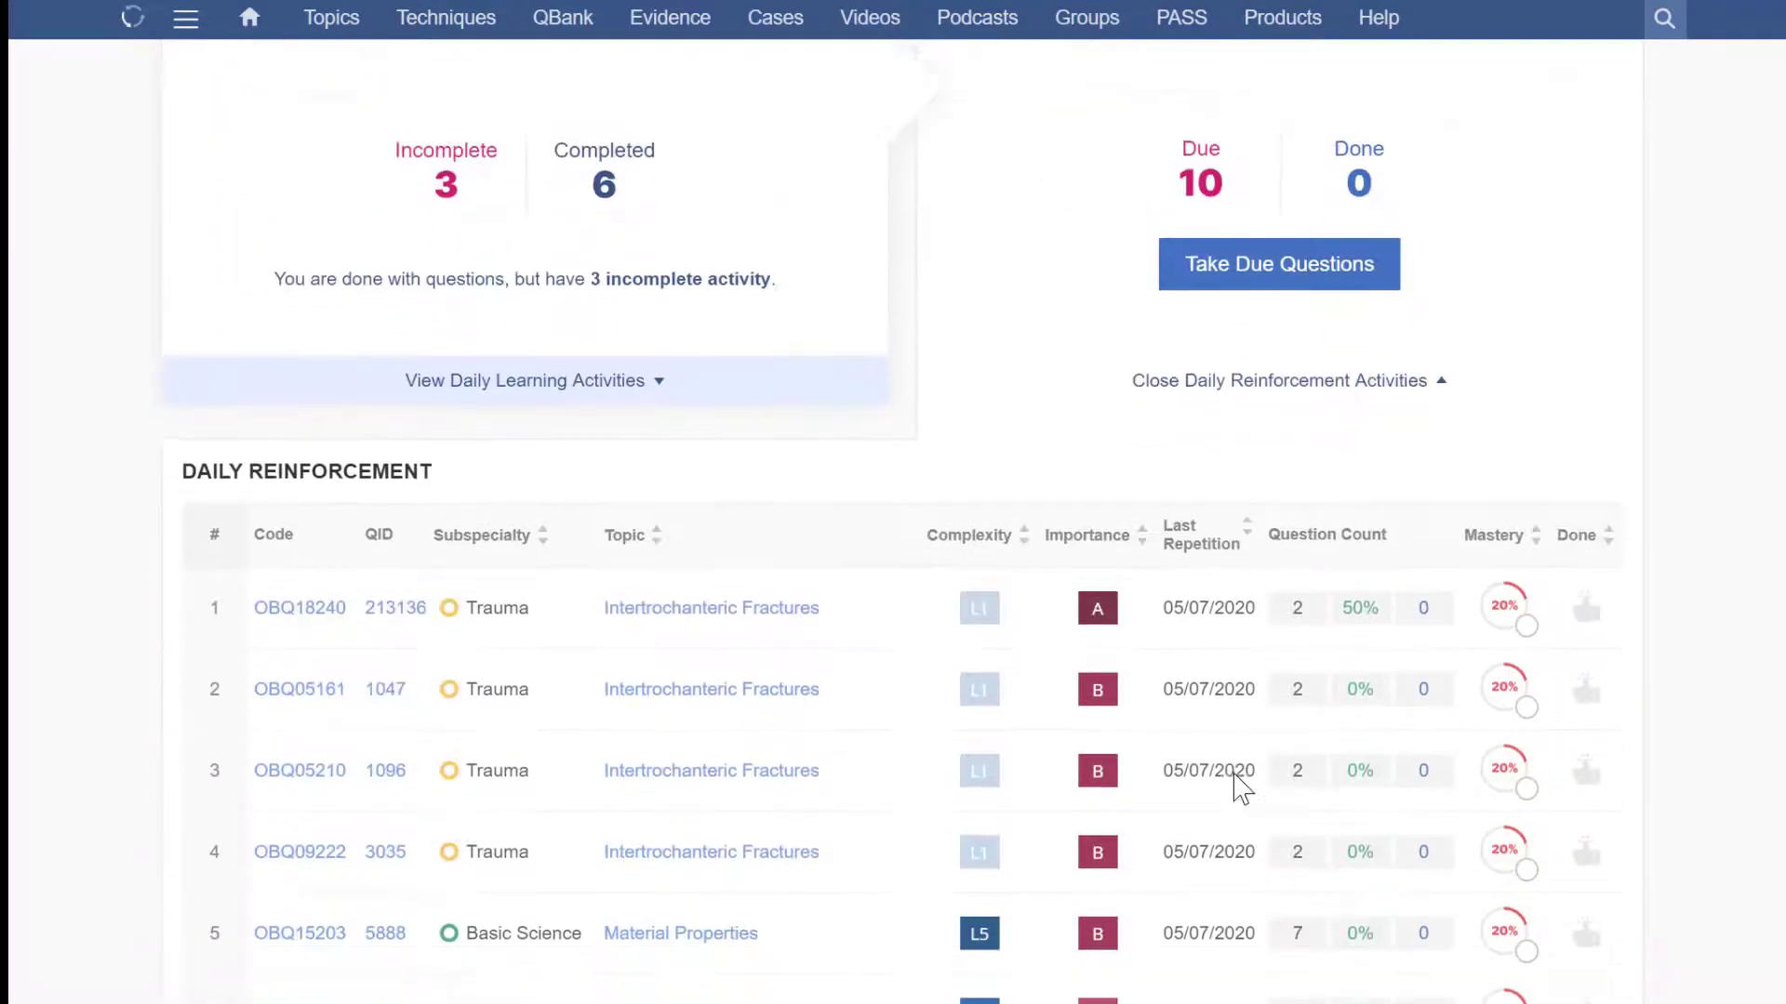
pyautogui.scroll(-3, 1240, 788)
pyautogui.scroll(-2, 1240, 789)
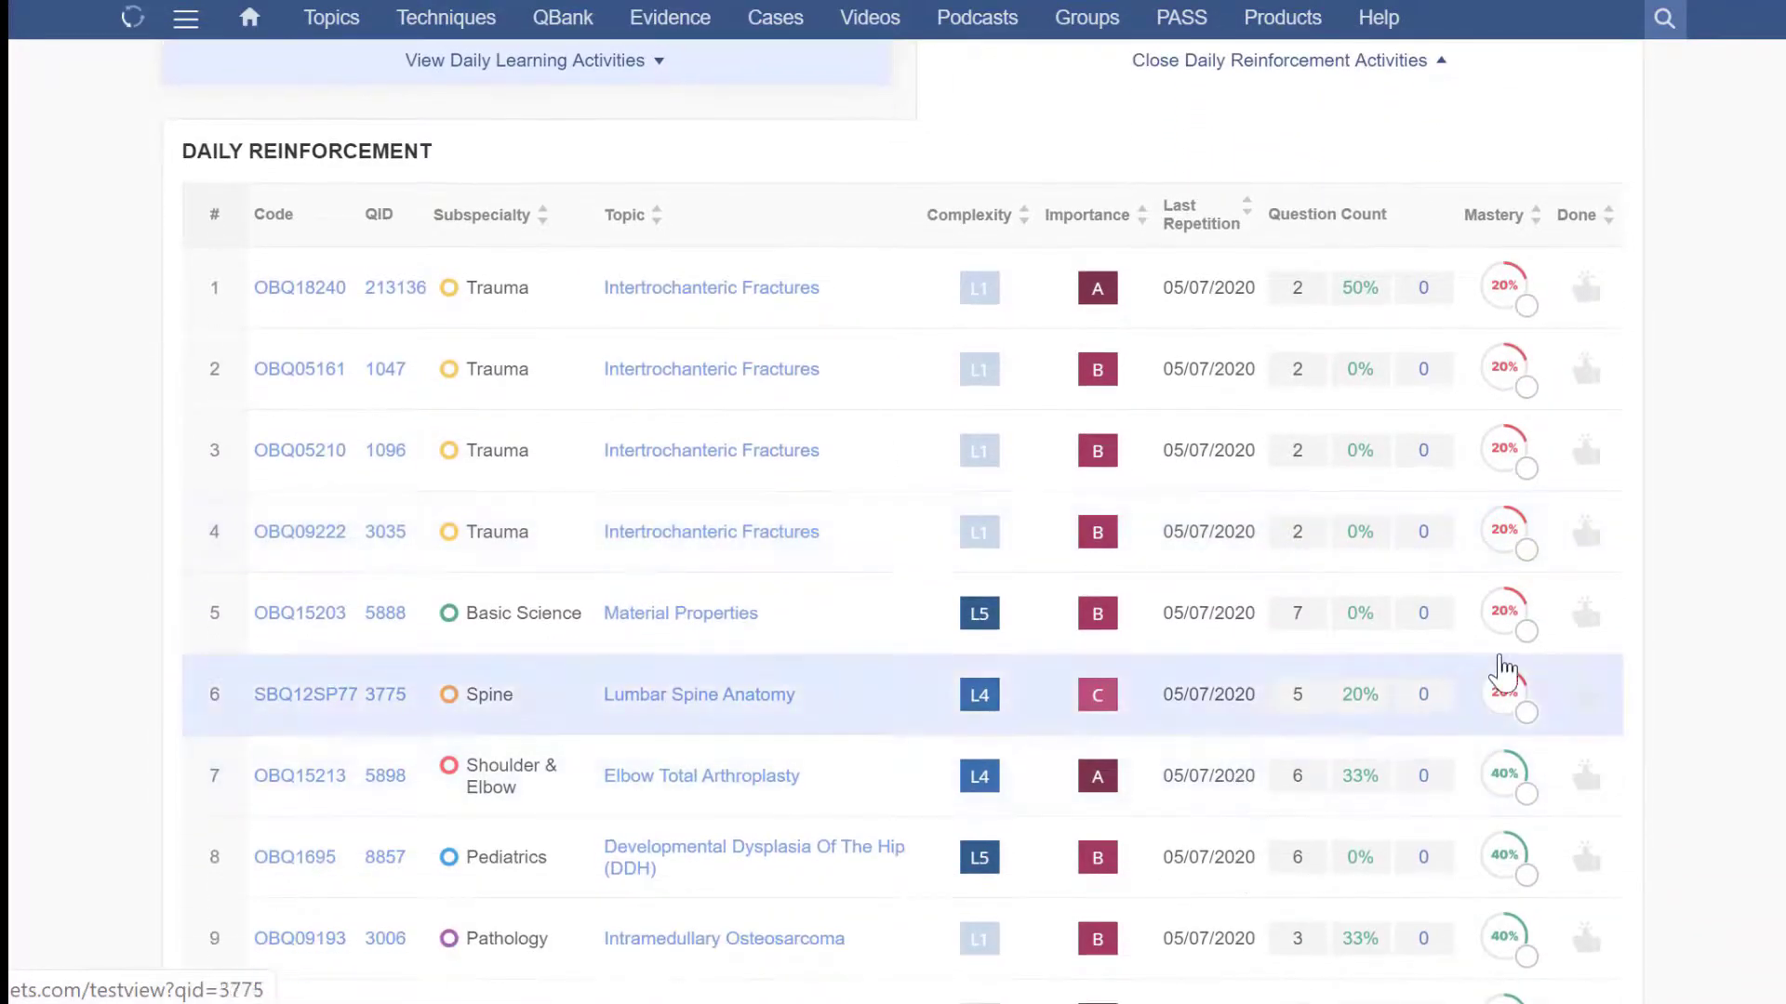
pyautogui.scroll(6, 1577, 632)
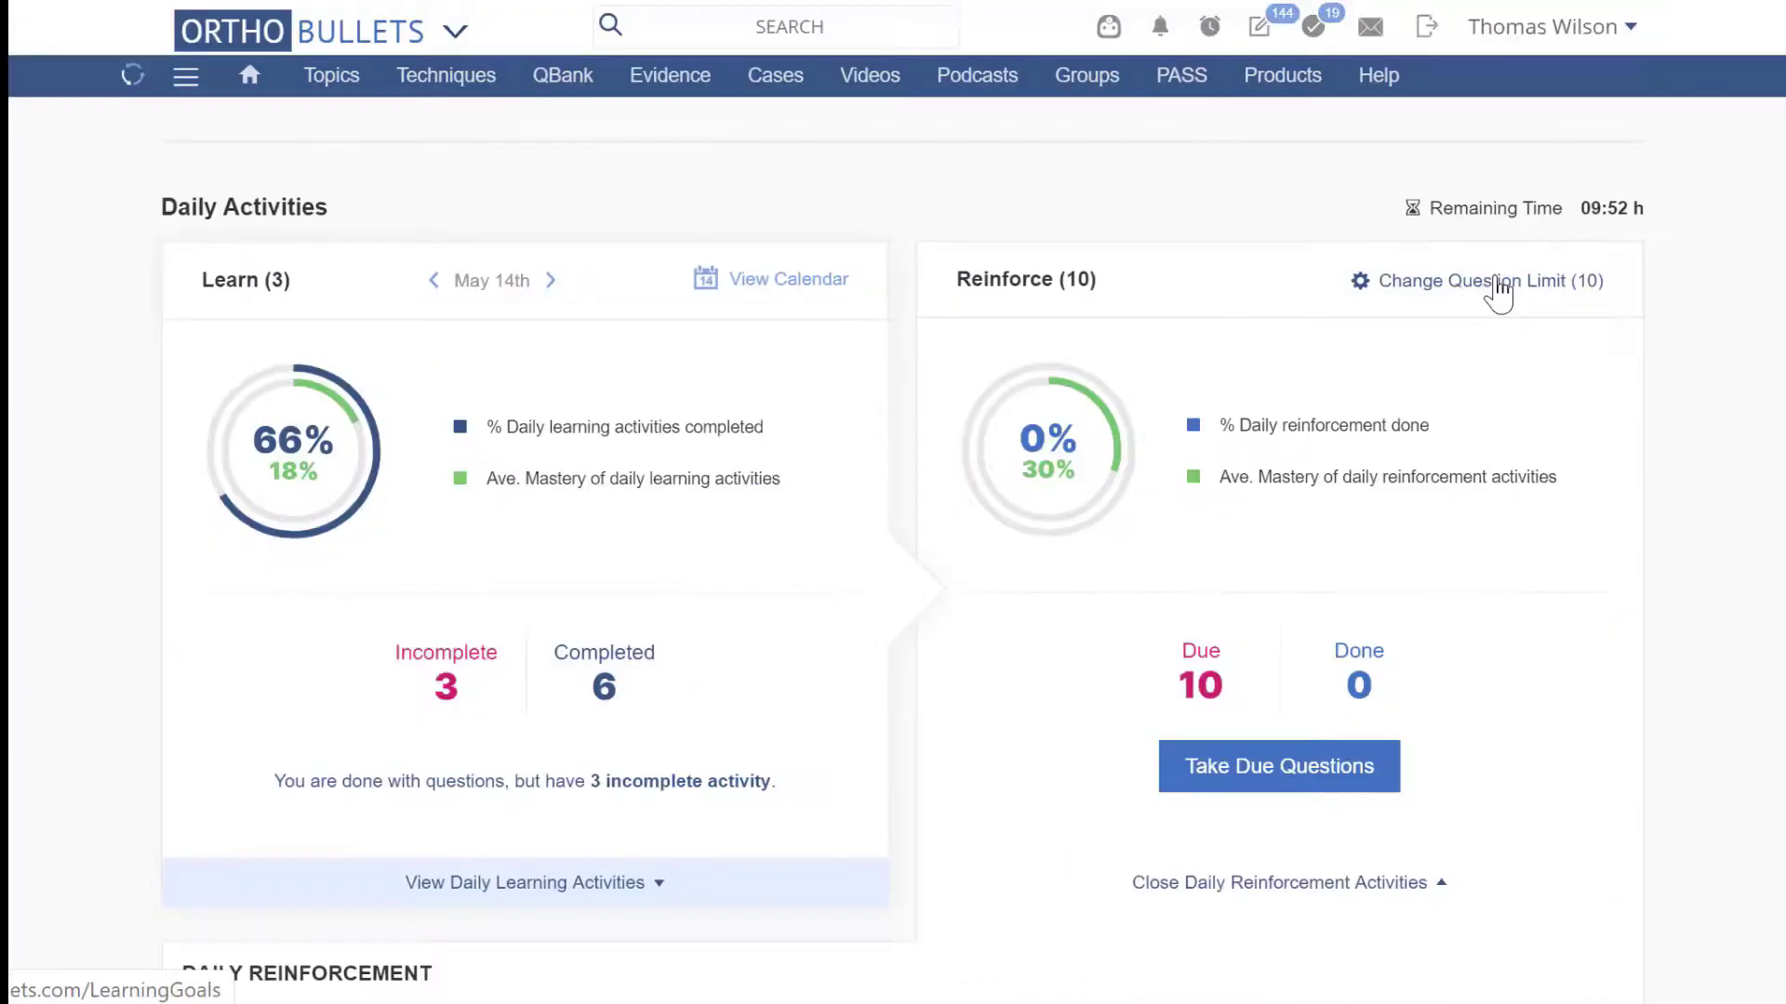
# - Set the daily reinforcement limit to 17 with more frequent reinforcement, and save
pyautogui.click(1500, 290)
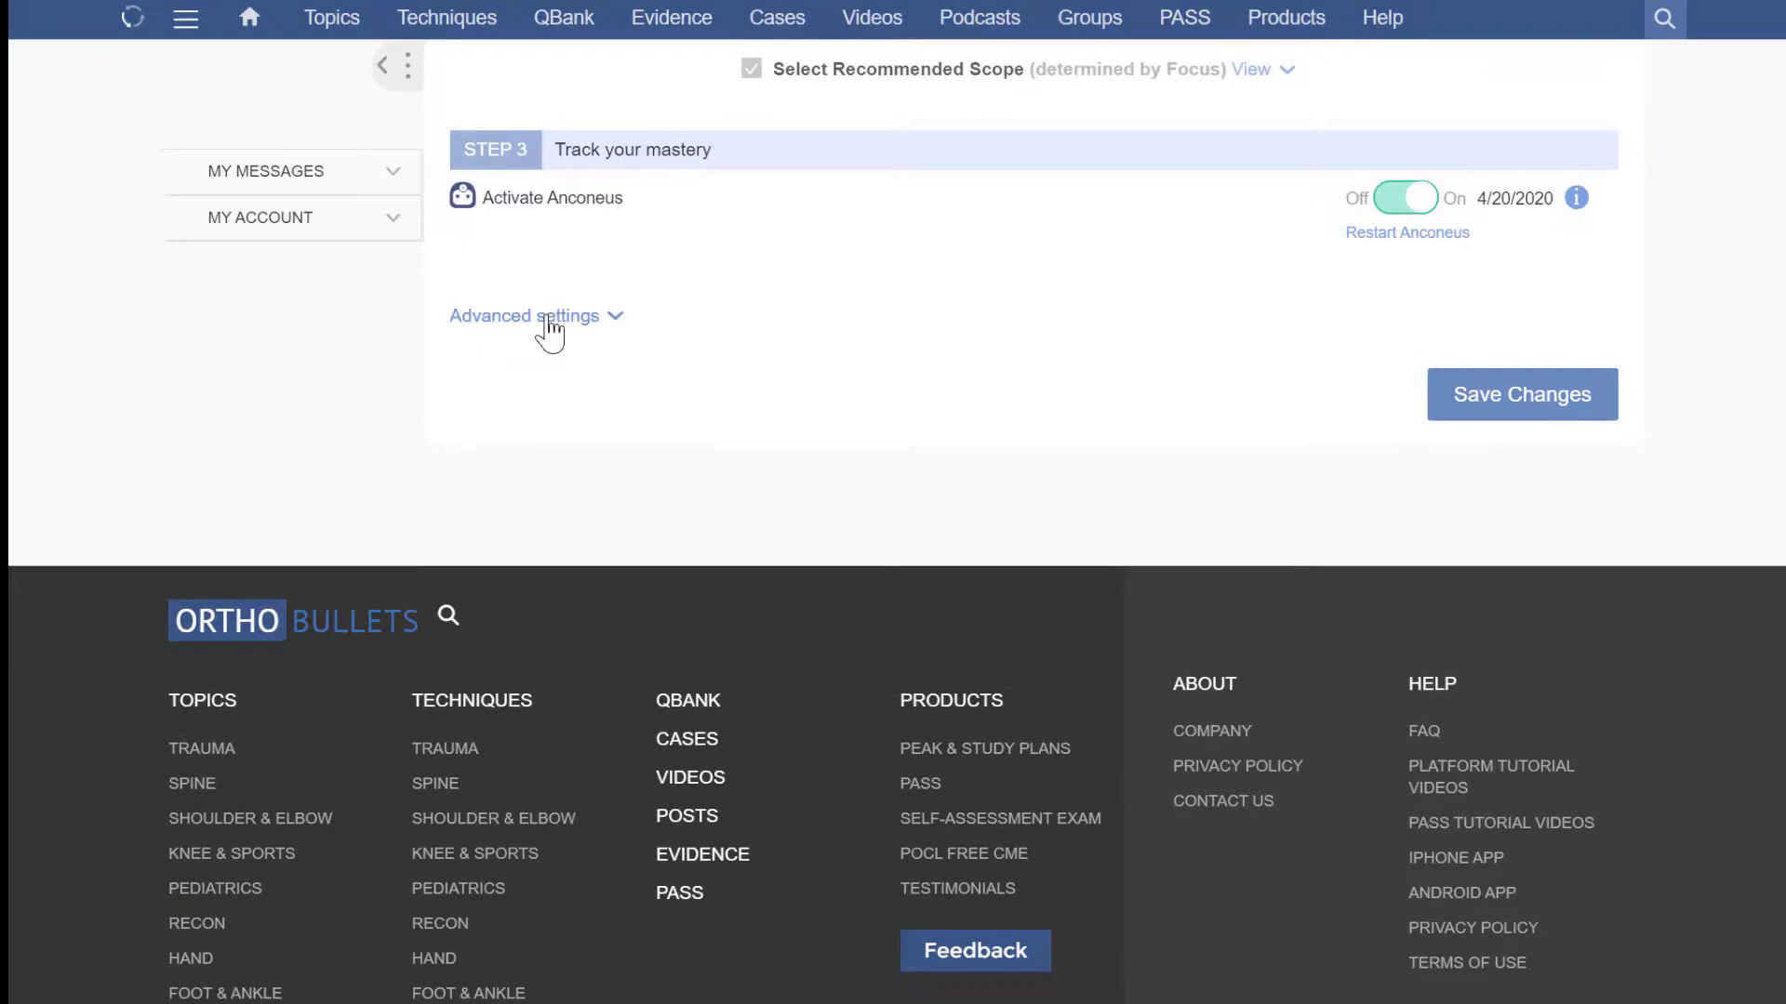
pyautogui.click(548, 319)
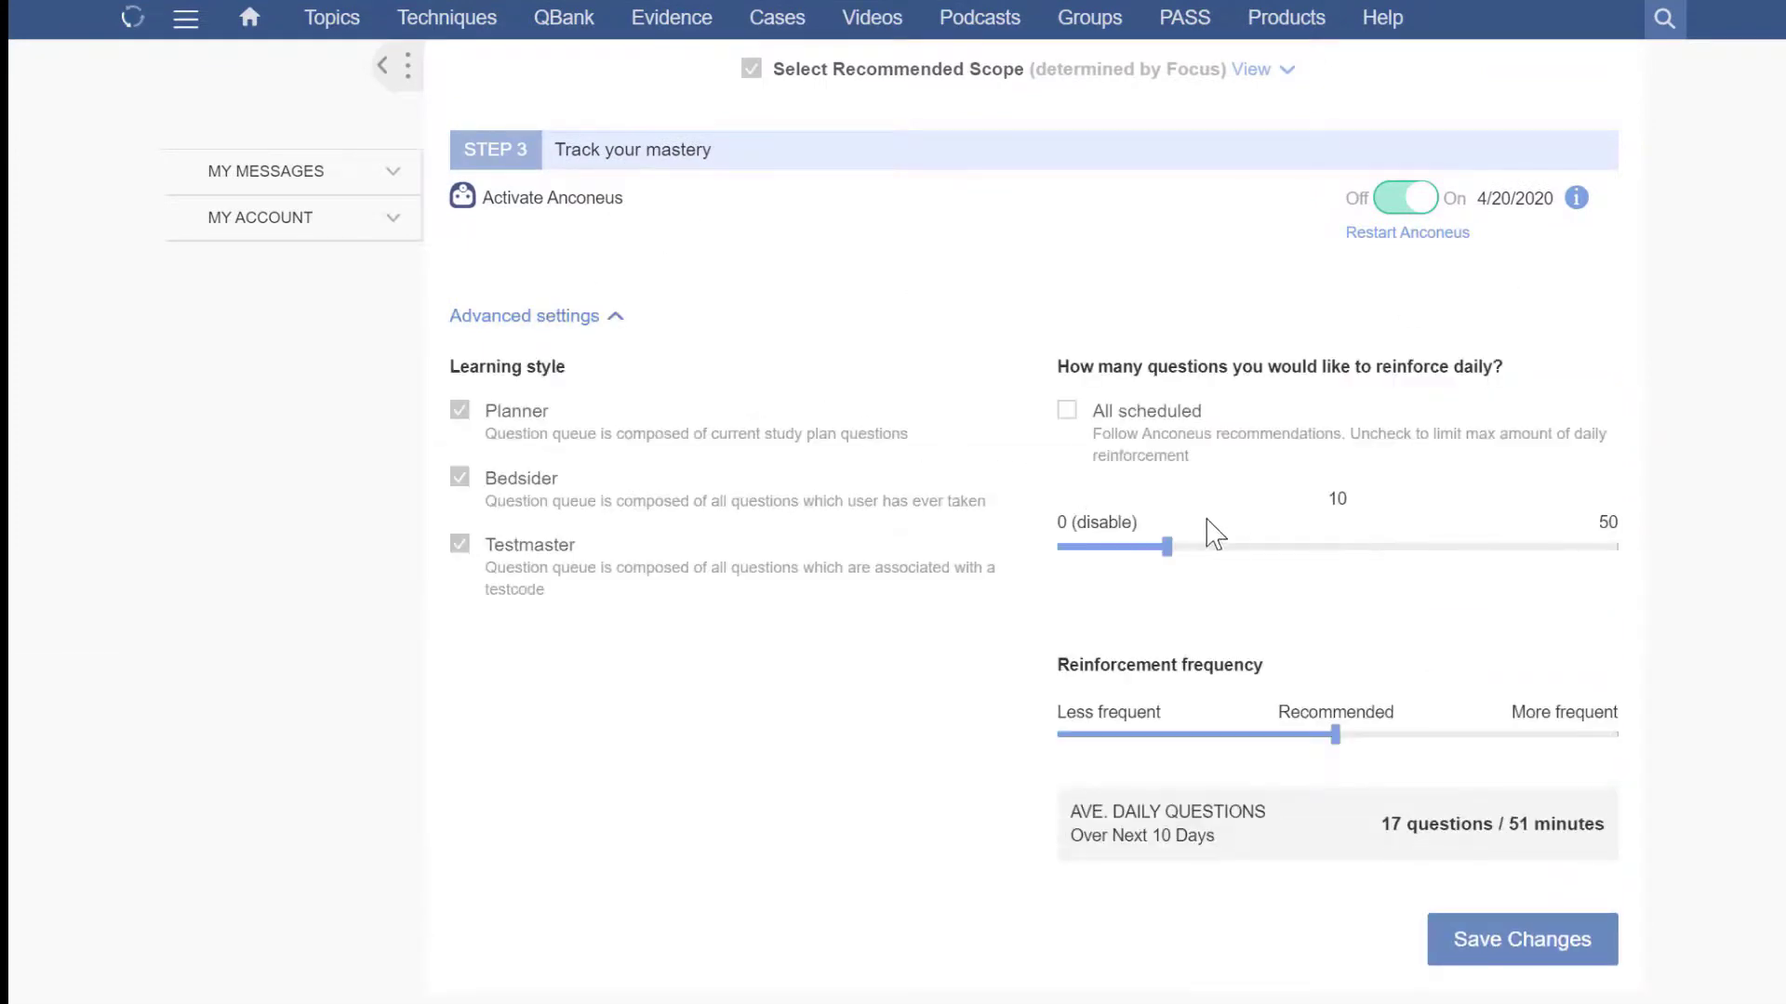
pyautogui.click(1255, 545)
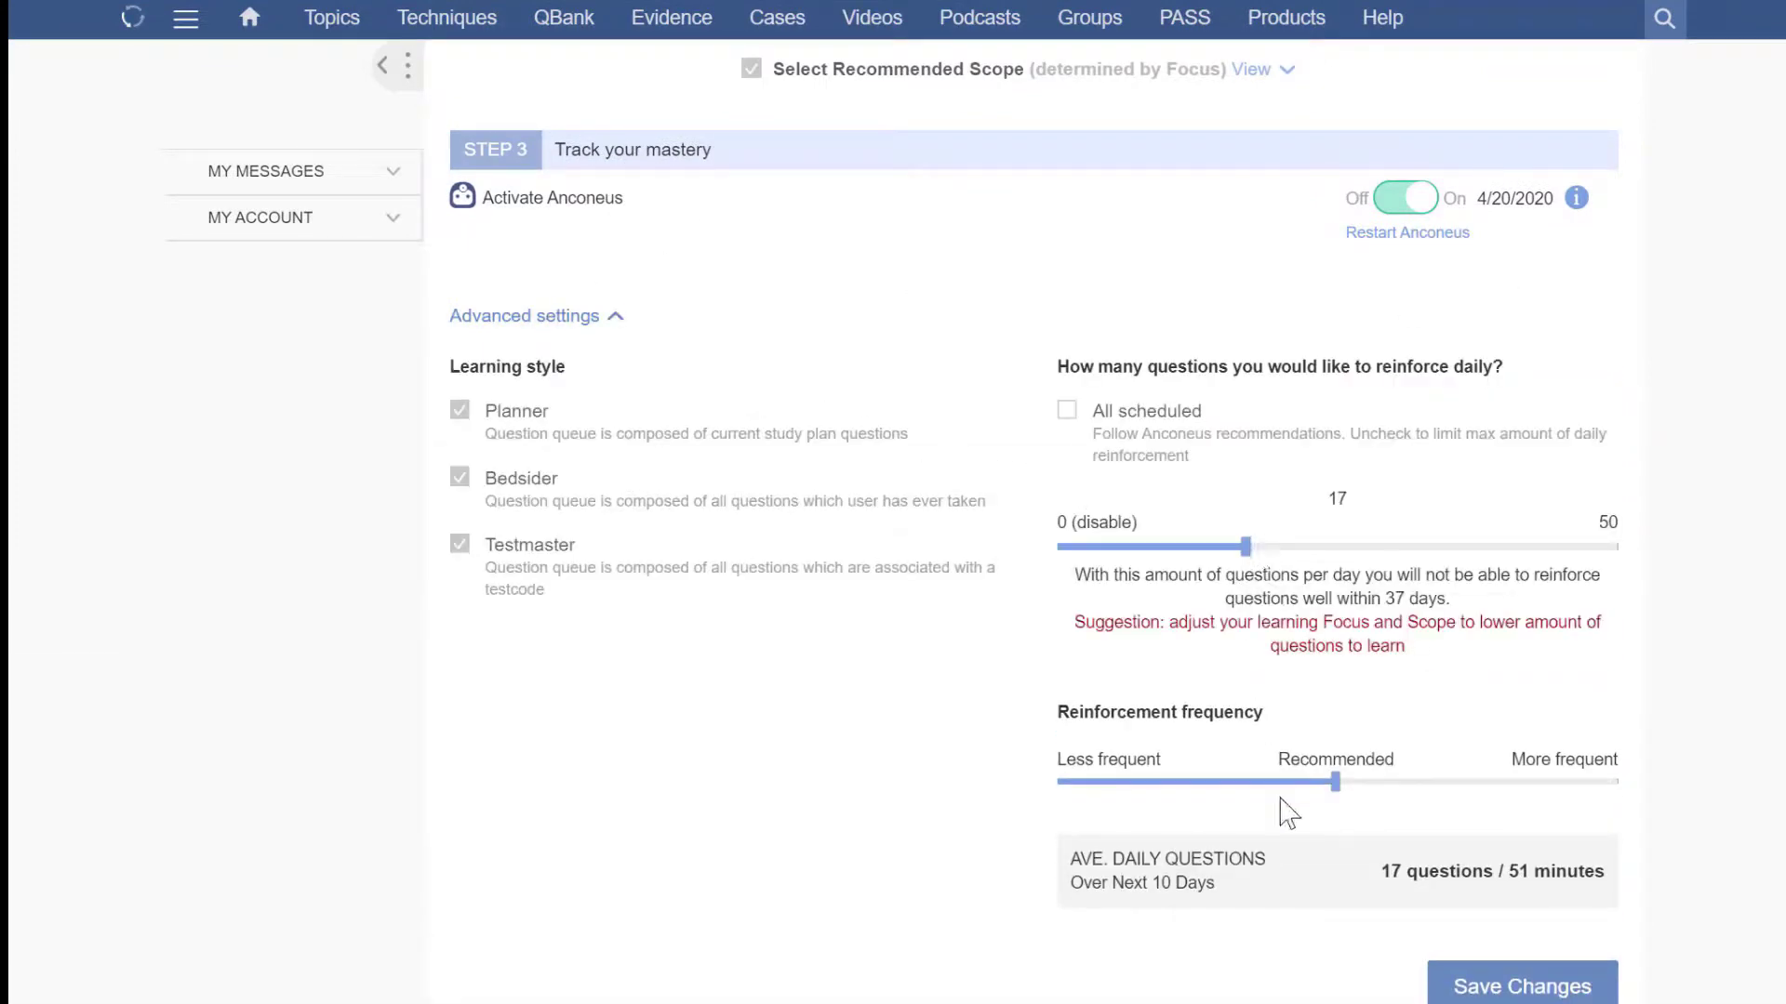
pyautogui.moveTo(1423, 782); pyautogui.dragTo(1448, 784)
pyautogui.scroll(-2, 1431, 798)
pyautogui.click(1477, 833)
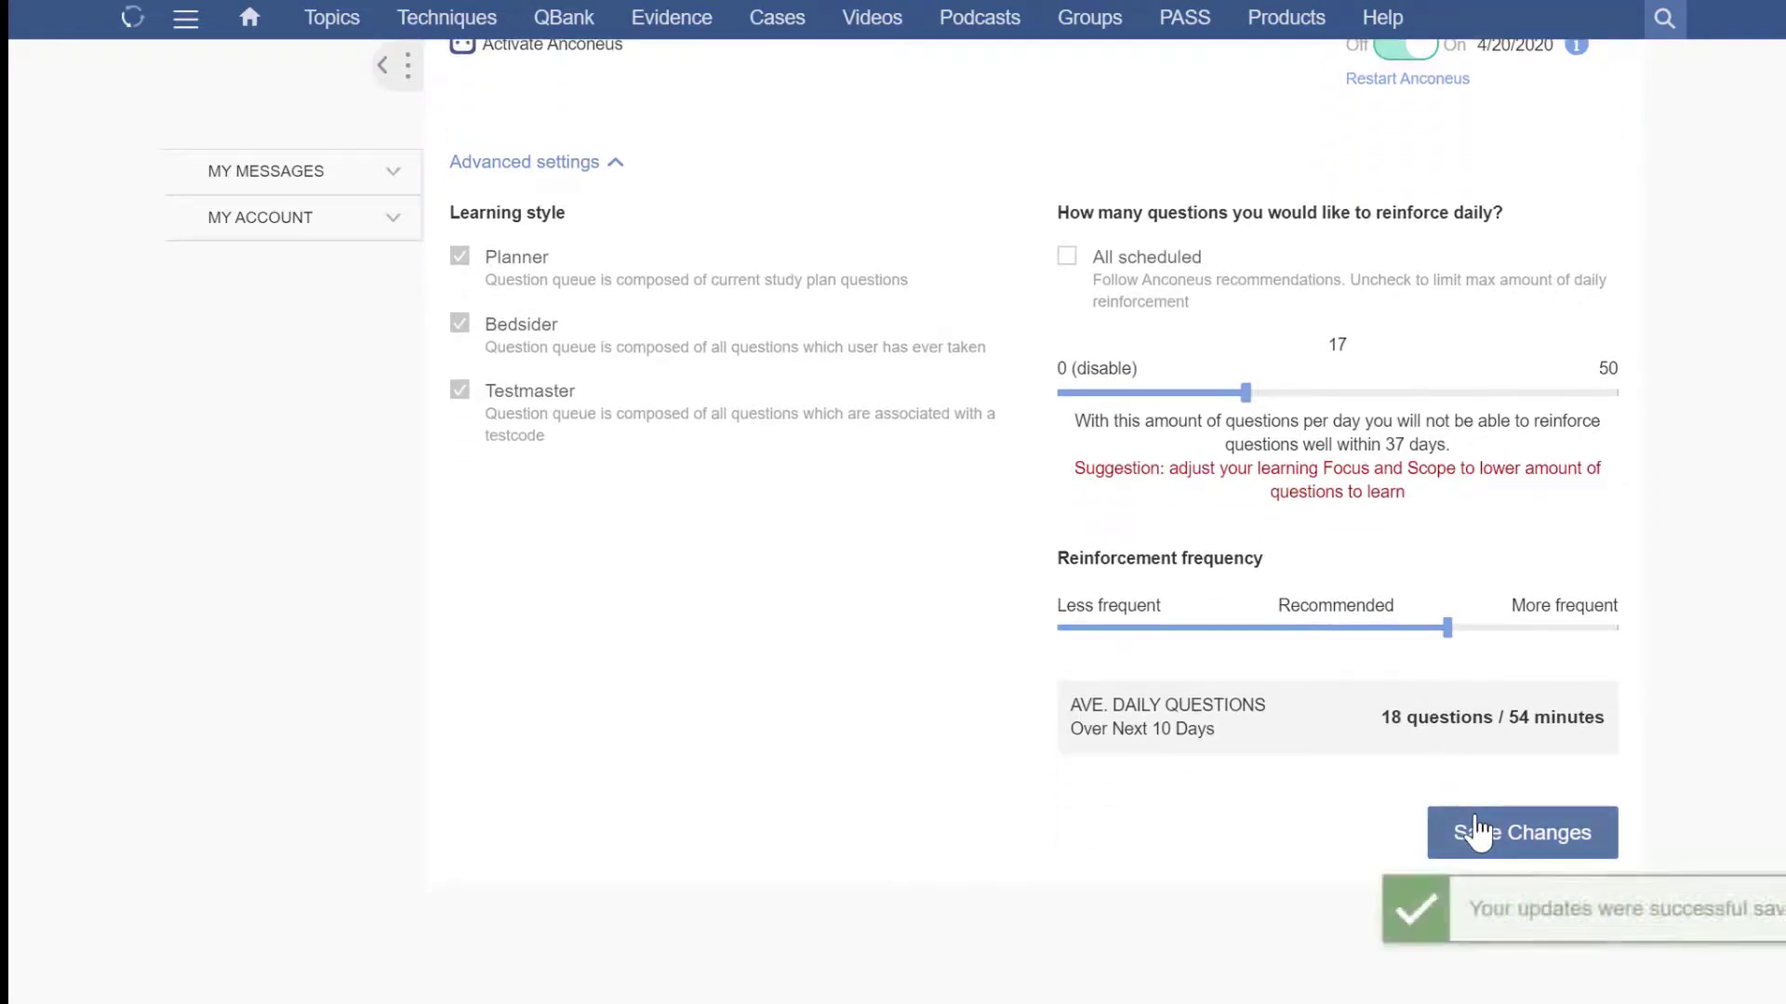